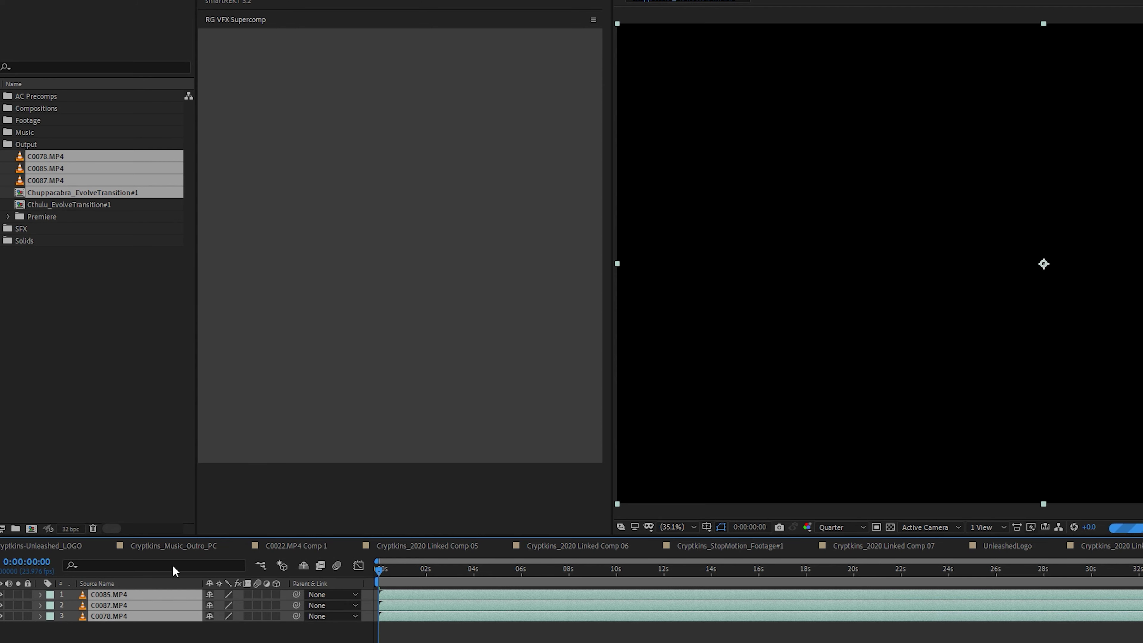
Step: Move the top clip layer to the bottom of the stack and start renaming the layers
left_click(113, 617)
left_click(121, 594)
left_click_drag(121, 595, 127, 616)
left_click(116, 605)
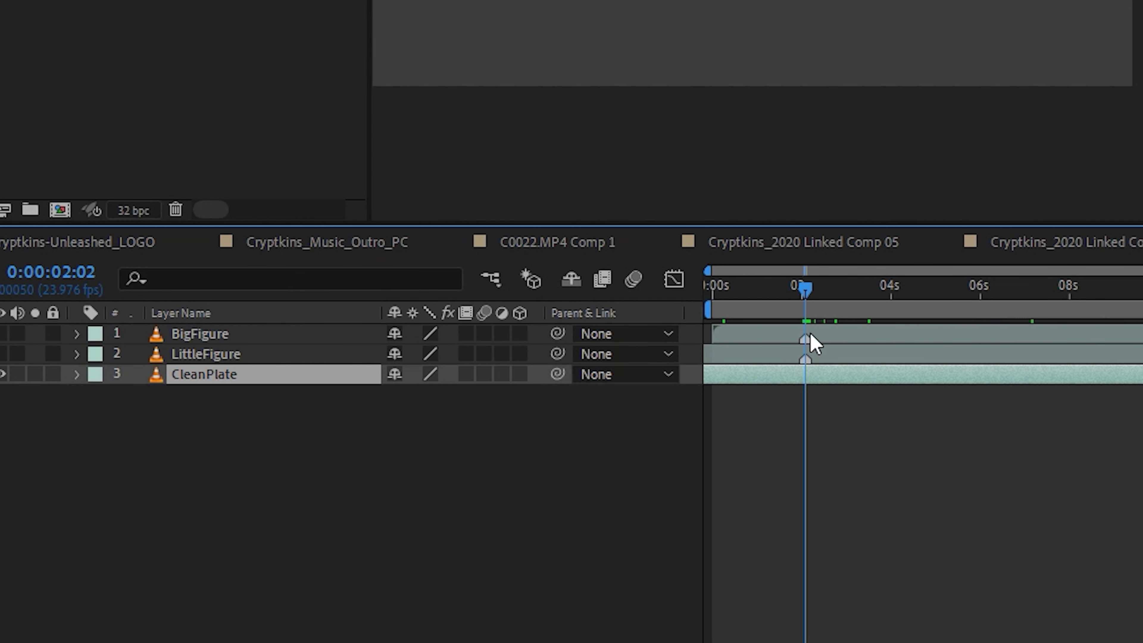
key("Return")
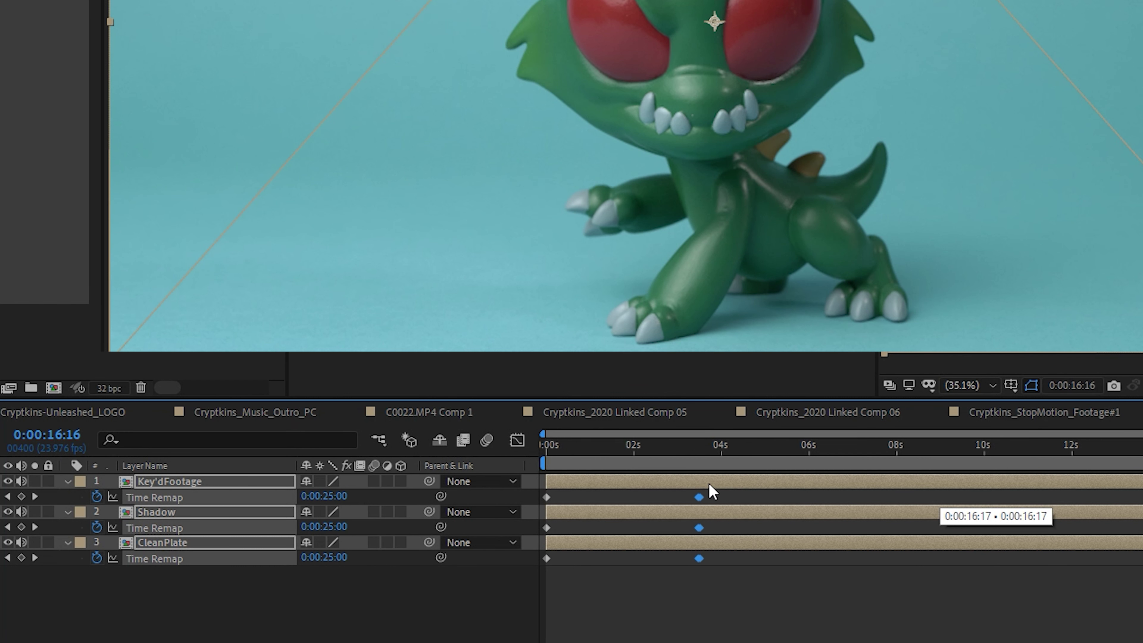
Step: Shift all three layers' Time Remap keyframes later, then scrub to check when the figure grows
left_click_drag(709, 485, 811, 489)
left_click(809, 448)
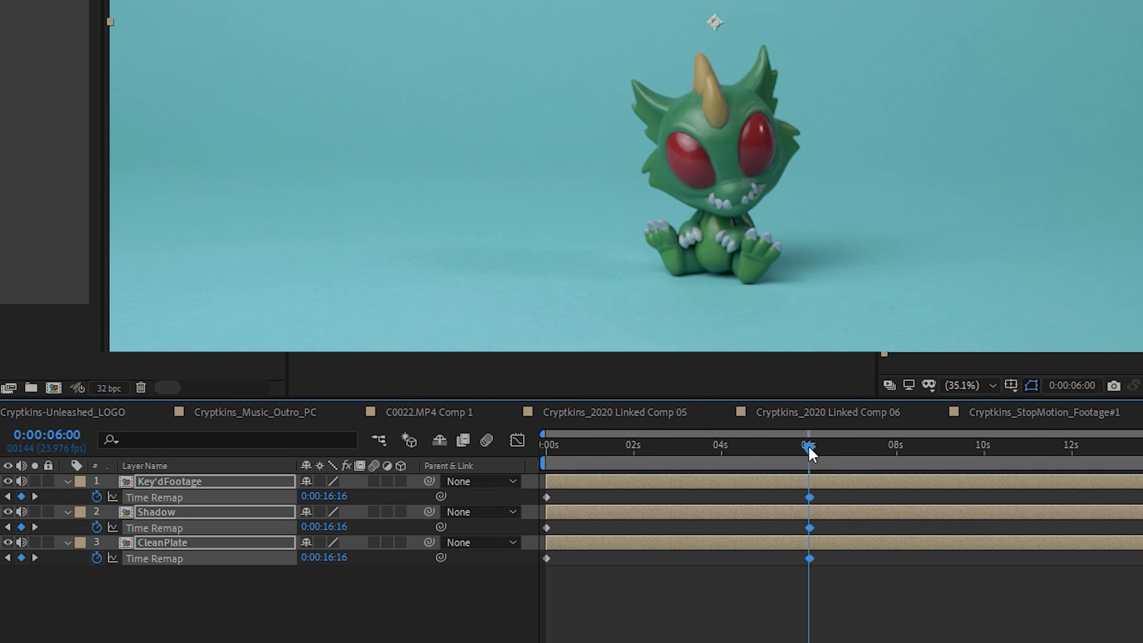
key("ctrl+shift+a")
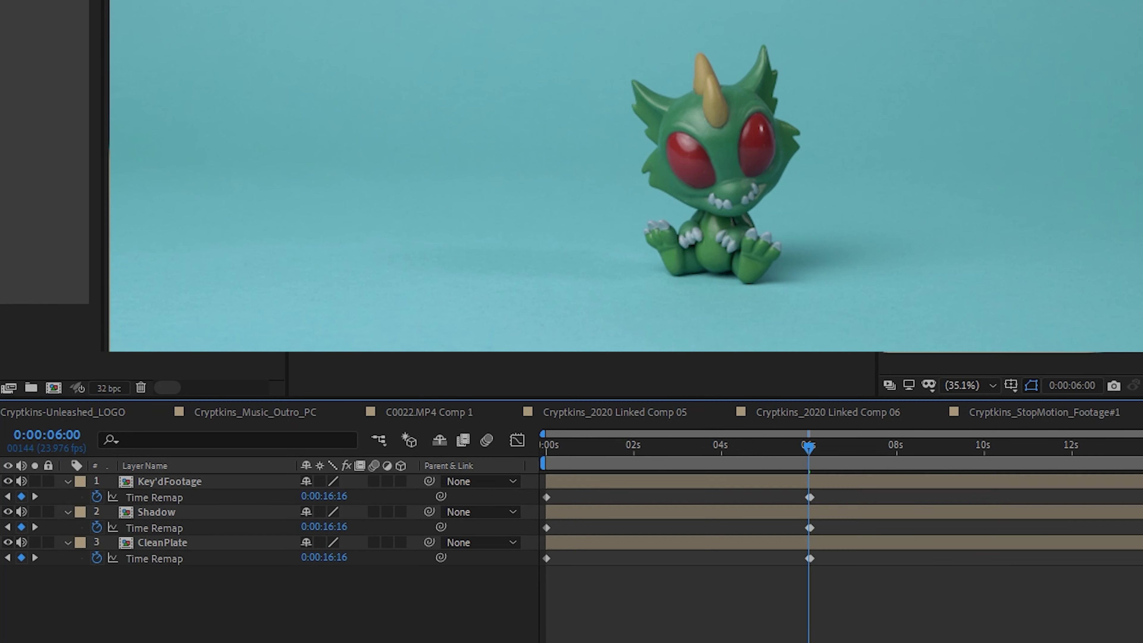
key("ctrl+a")
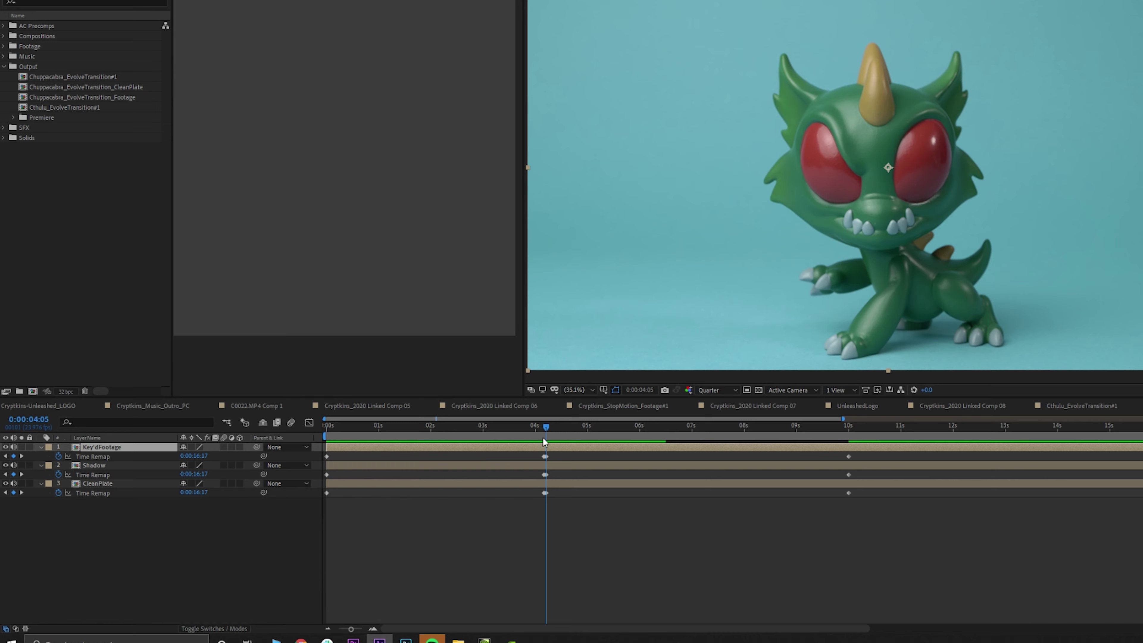
left_click_drag(542, 437, 361, 420)
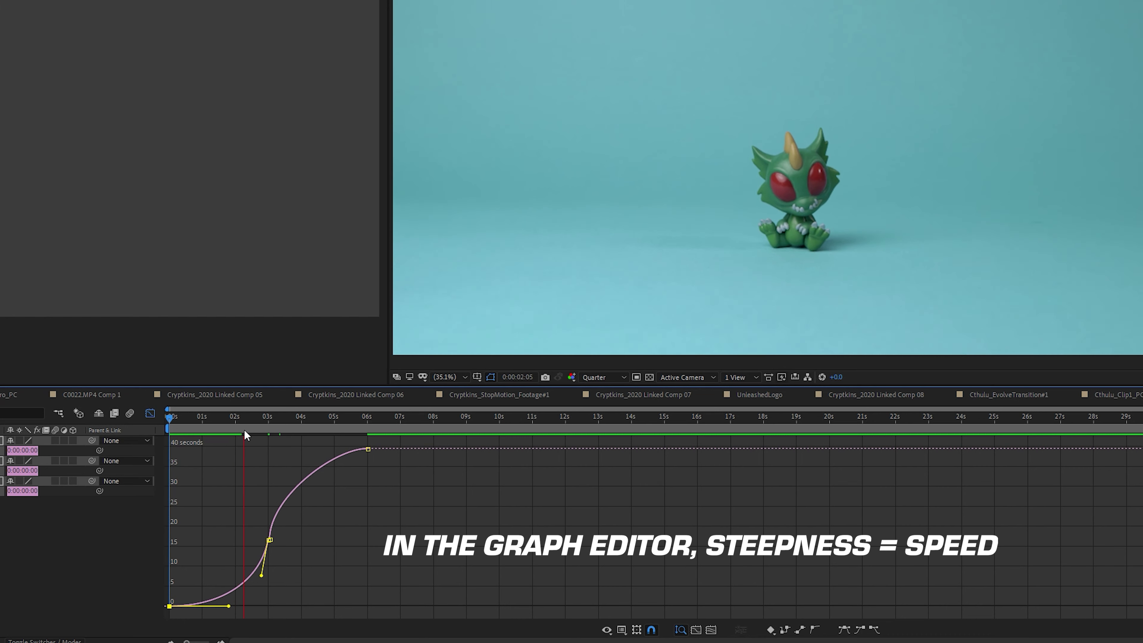
Step: Scrub through the growth to check its speed, returning to the 5-second mark
left_click_drag(245, 430, 260, 444)
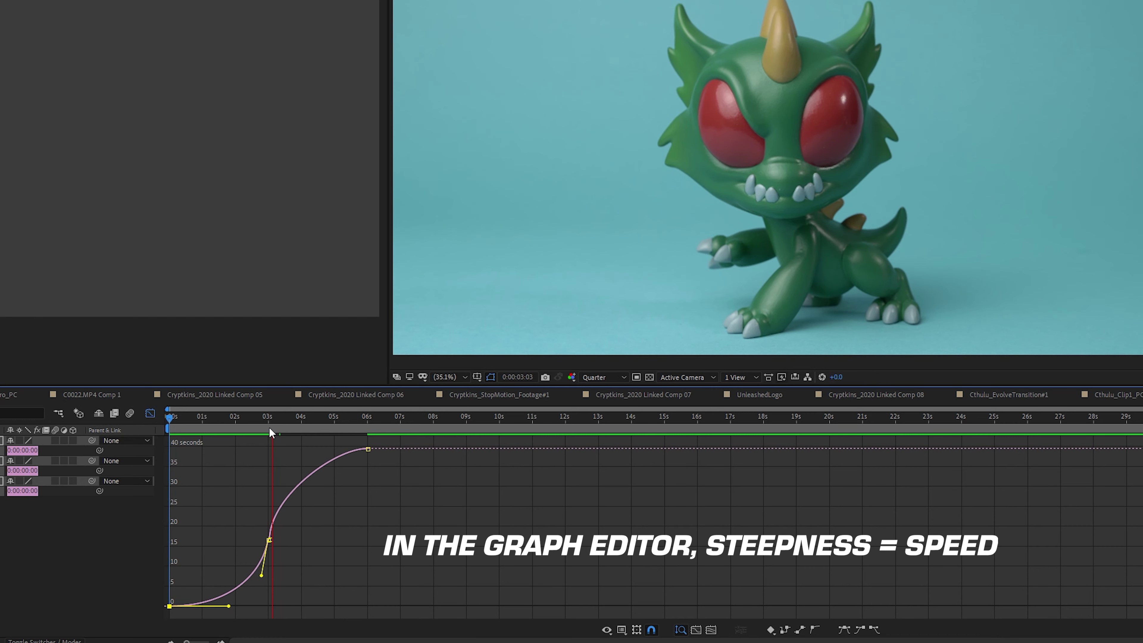
left_click_drag(272, 431, 212, 425)
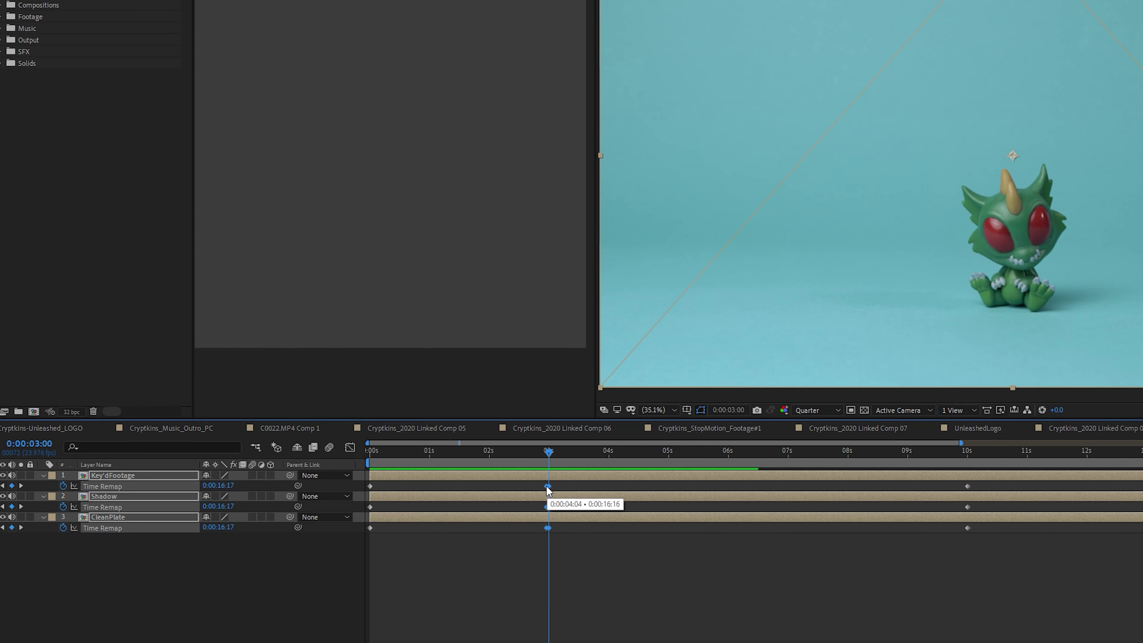
left_click_drag(549, 464, 729, 463)
left_click_drag(844, 455, 526, 451)
Step: In the Graph Editor, Easy Ease the 02:23f keyframe and drag its handle so growth eases in
key("shift+F3")
scroll(496, 589, "up", 3)
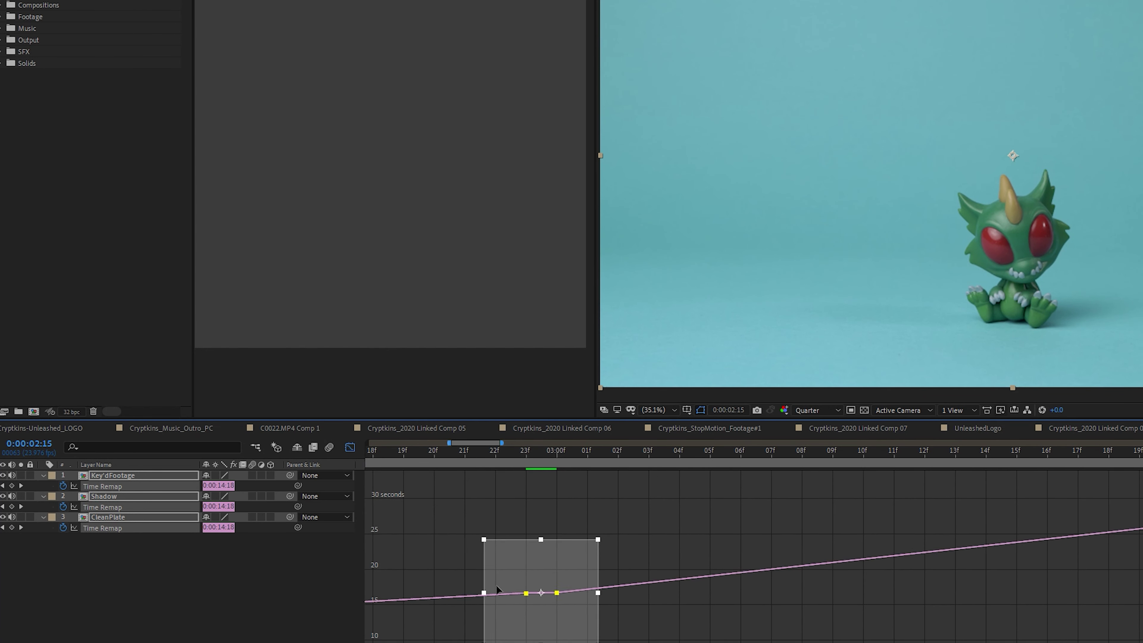
left_click(560, 591)
left_click_drag(579, 610, 626, 641)
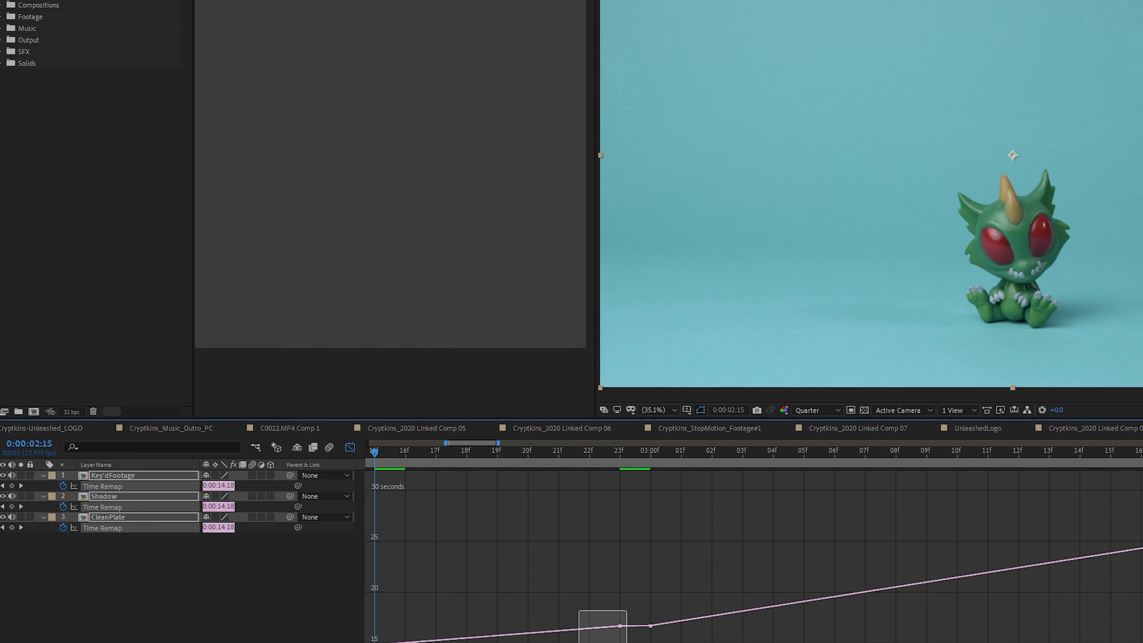
key("minus")
key("minus")
key("F9")
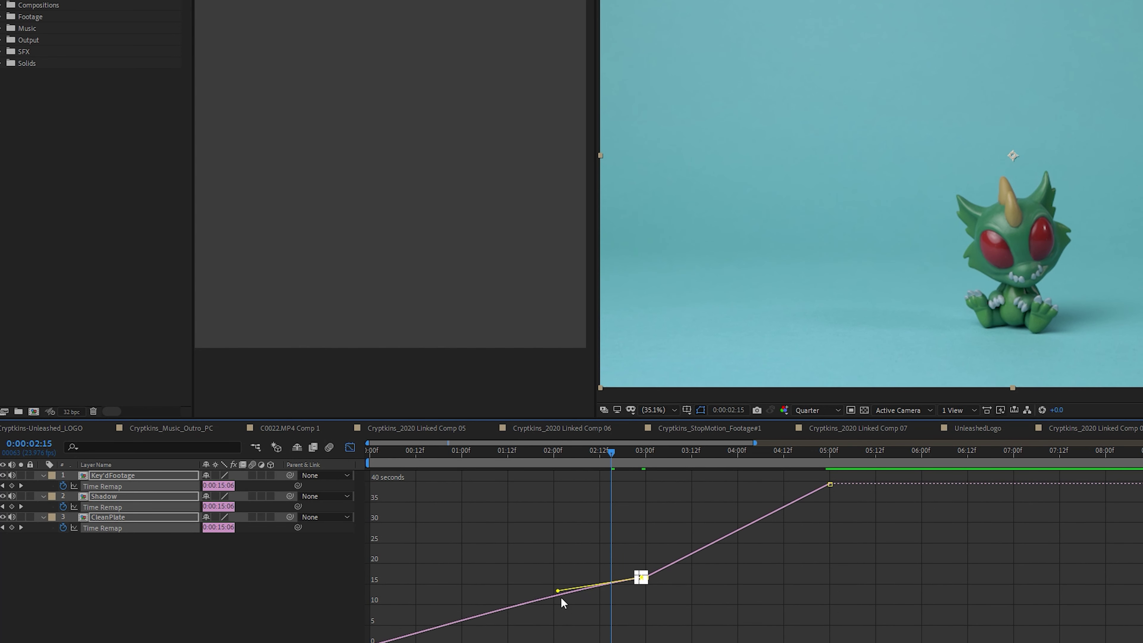
left_click_drag(558, 591, 588, 642)
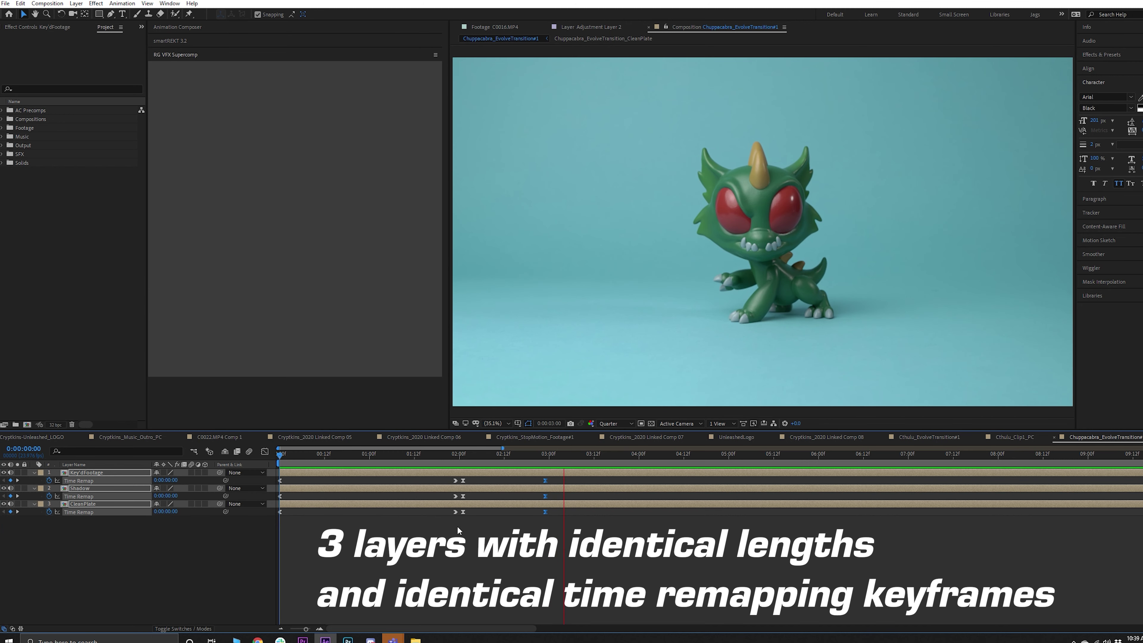
Step: Apply Advanced Spill Suppressor to Key'dFootage below Key Cleaner, then return to the comp start
left_click(515, 470)
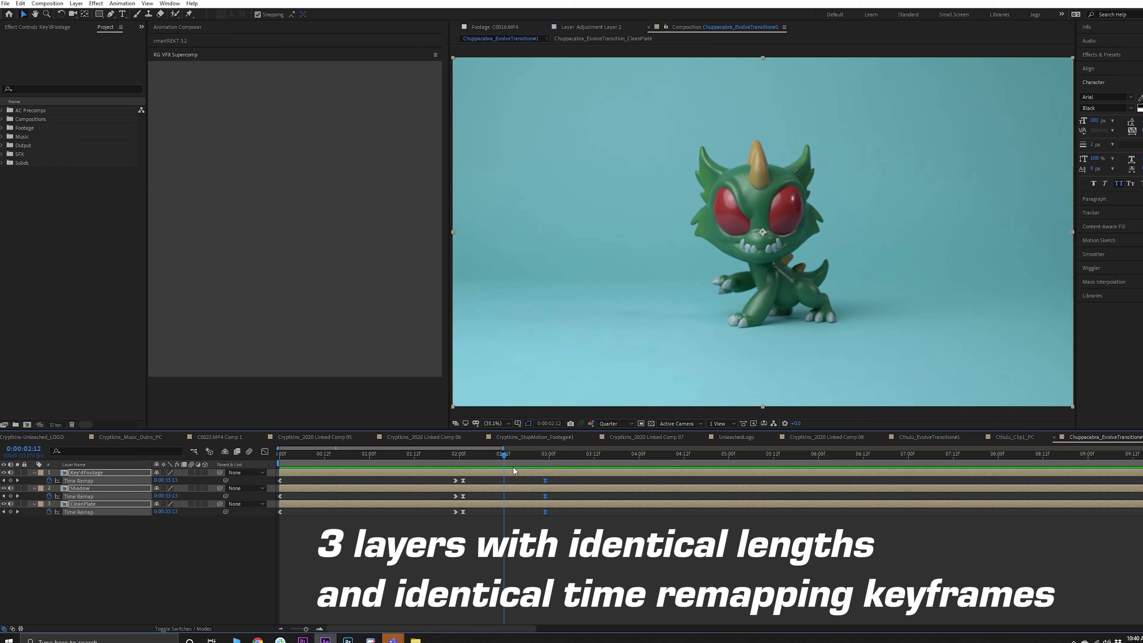
key("space")
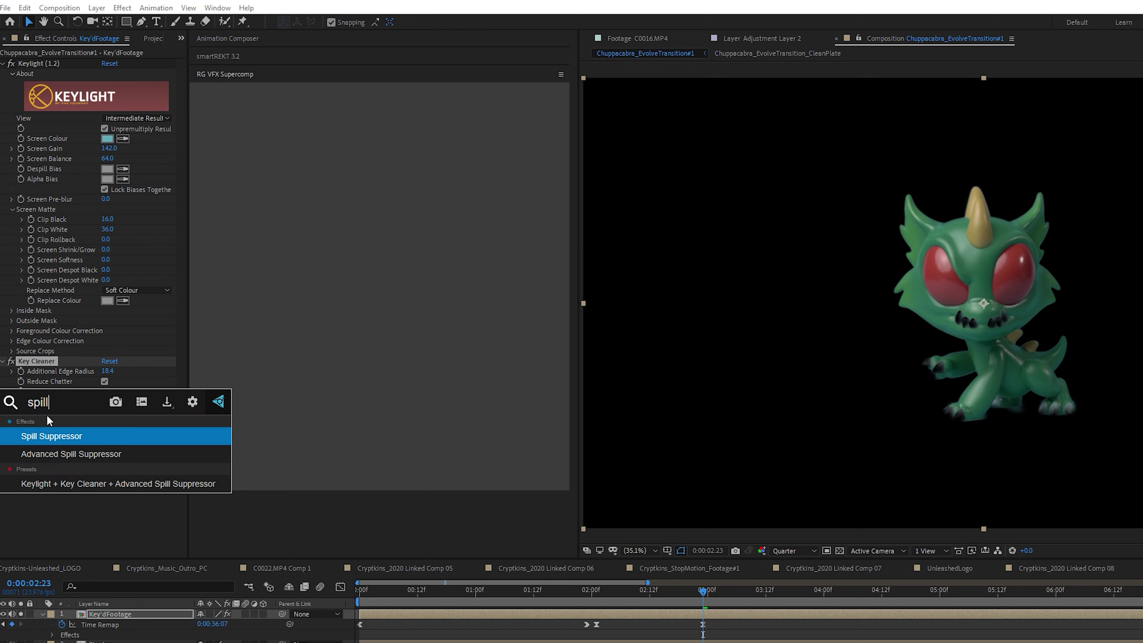
left_click(104, 452)
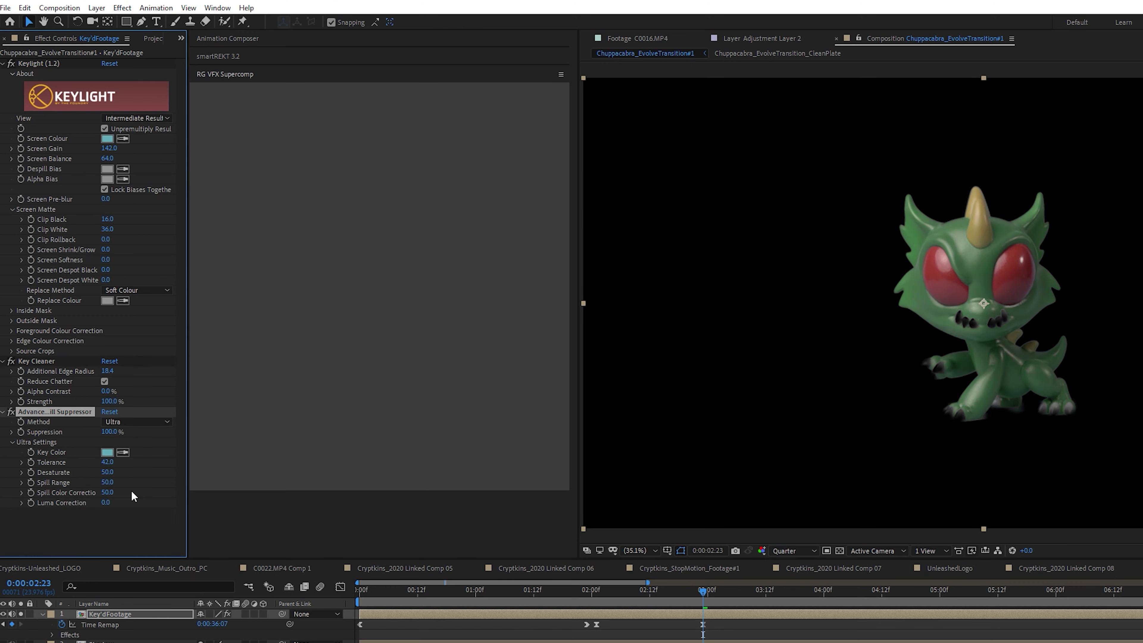
key("Home")
key("Home")
scroll(454, 618, "up", 2)
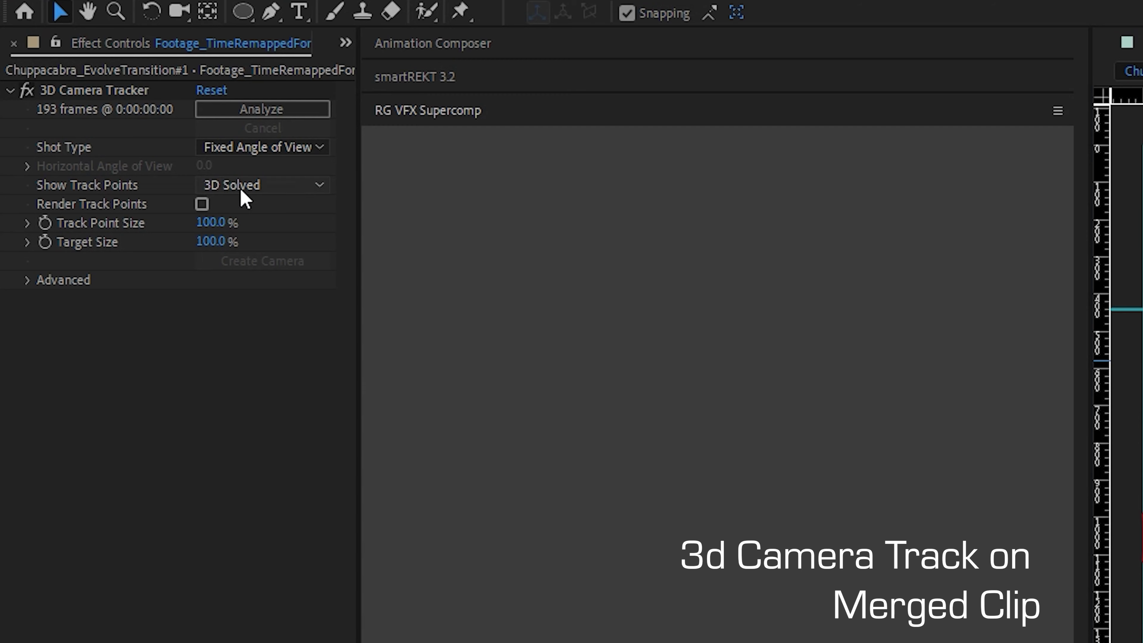
Step: Analyze the merged clip with 3D Camera Tracker and scrub to check the tracking
left_click(251, 115)
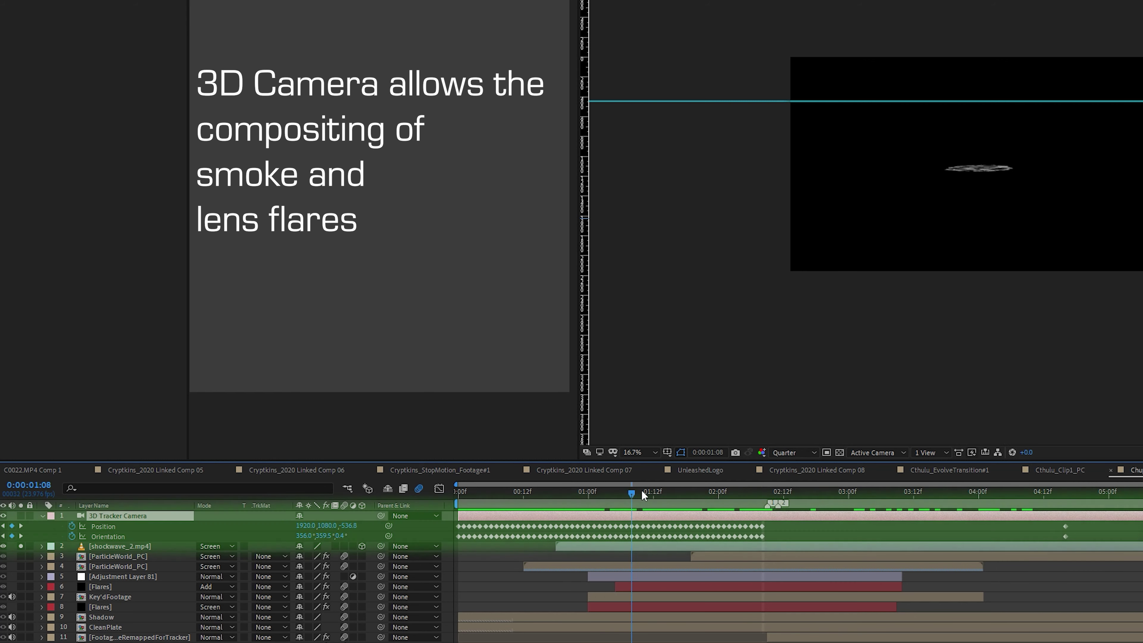
left_click(533, 484)
left_click_drag(536, 485, 762, 508)
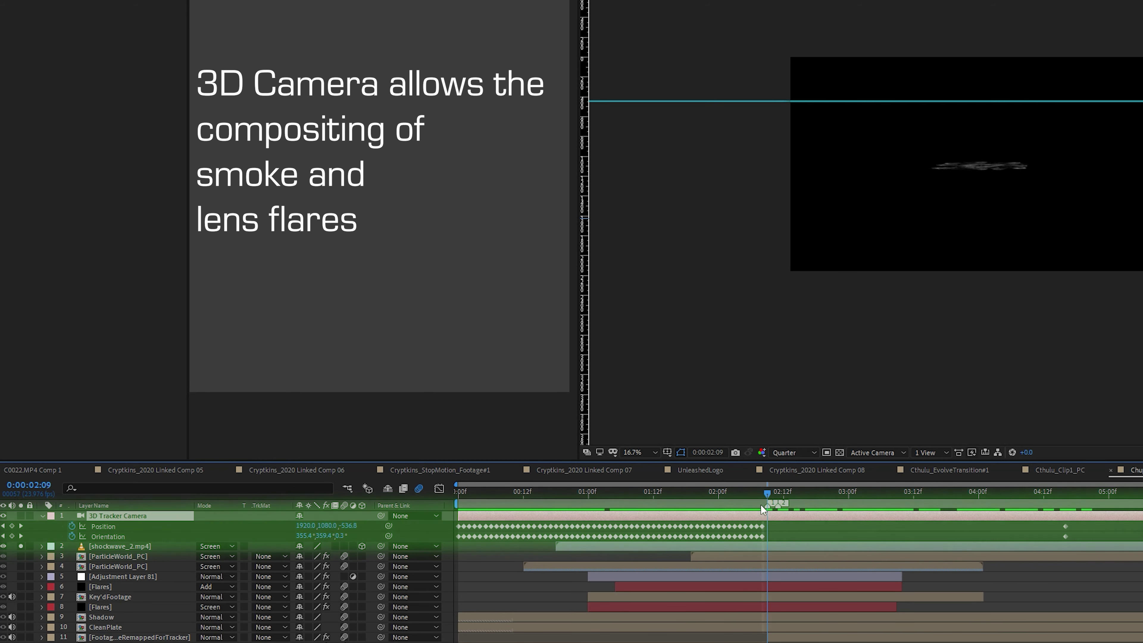
Step: Move the Flares layer's Flare Brightness keyframe later and preview the new flare timing
left_click(153, 547)
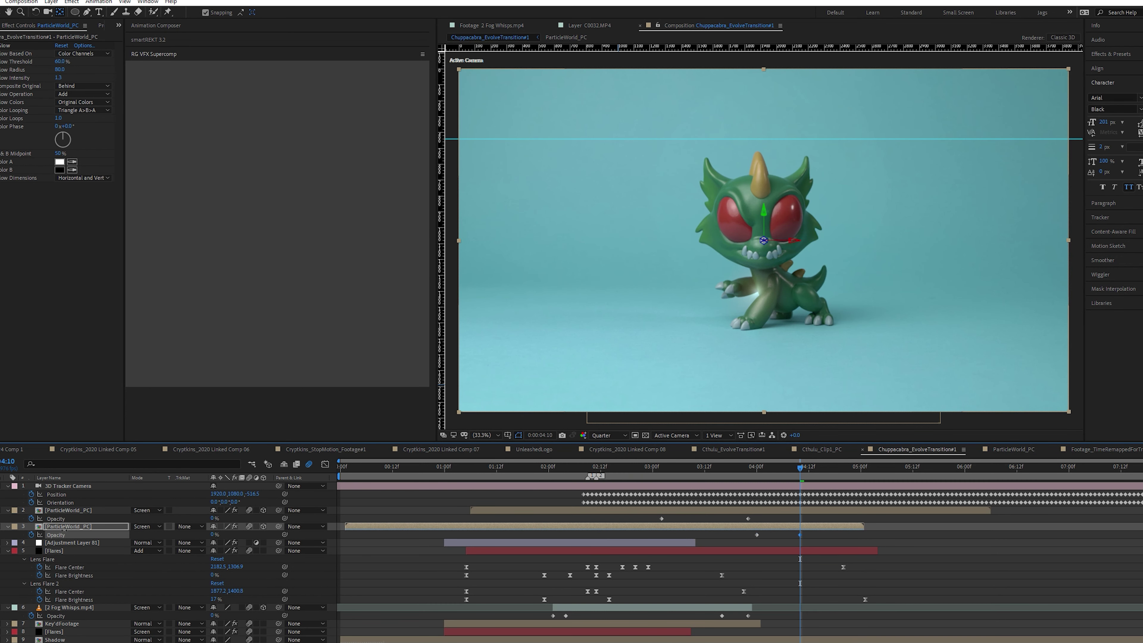
left_click(823, 551)
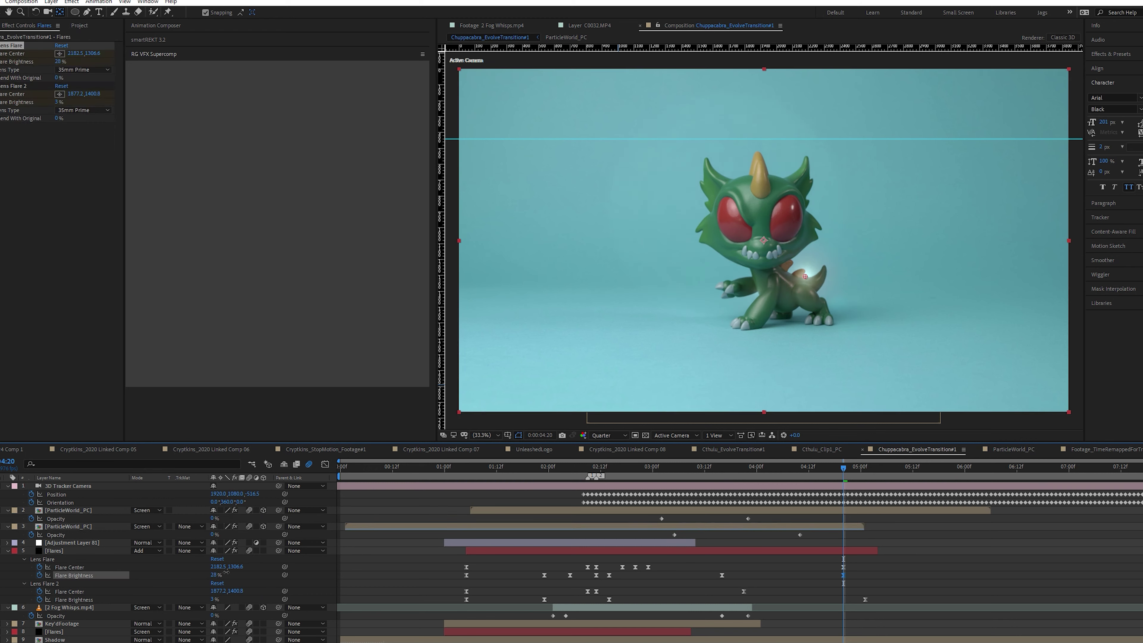
left_click_drag(721, 575, 886, 582)
key("ctrl+z")
key("space")
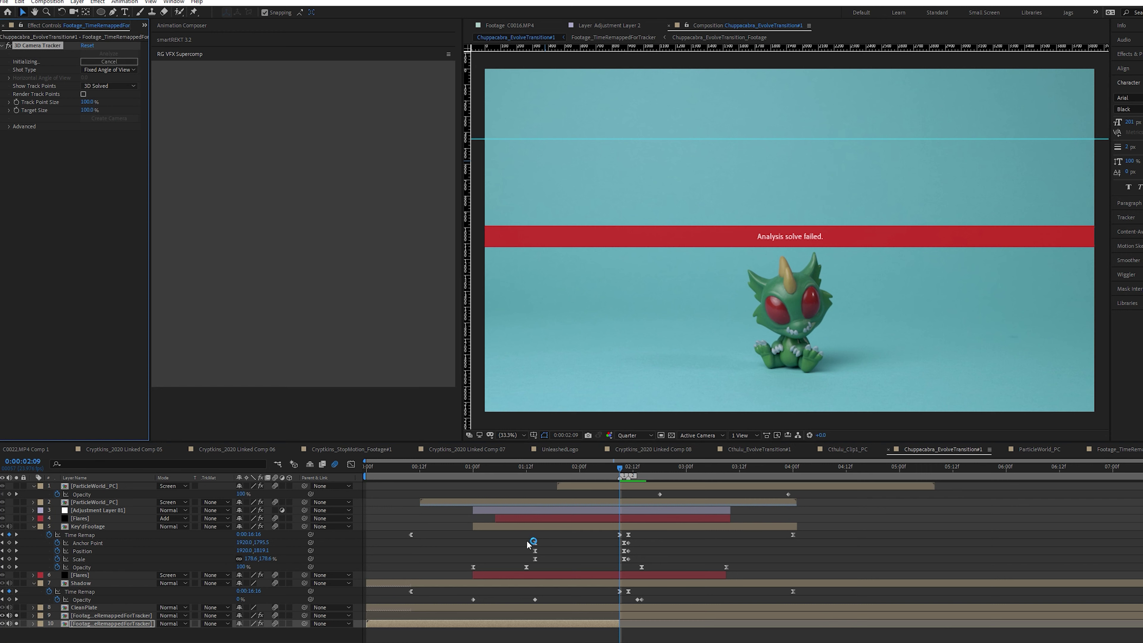
Step: Remove the failed tracker, apply a new 3D Camera Tracker via '3d', and scrub while it analyses
key("ctrl+z")
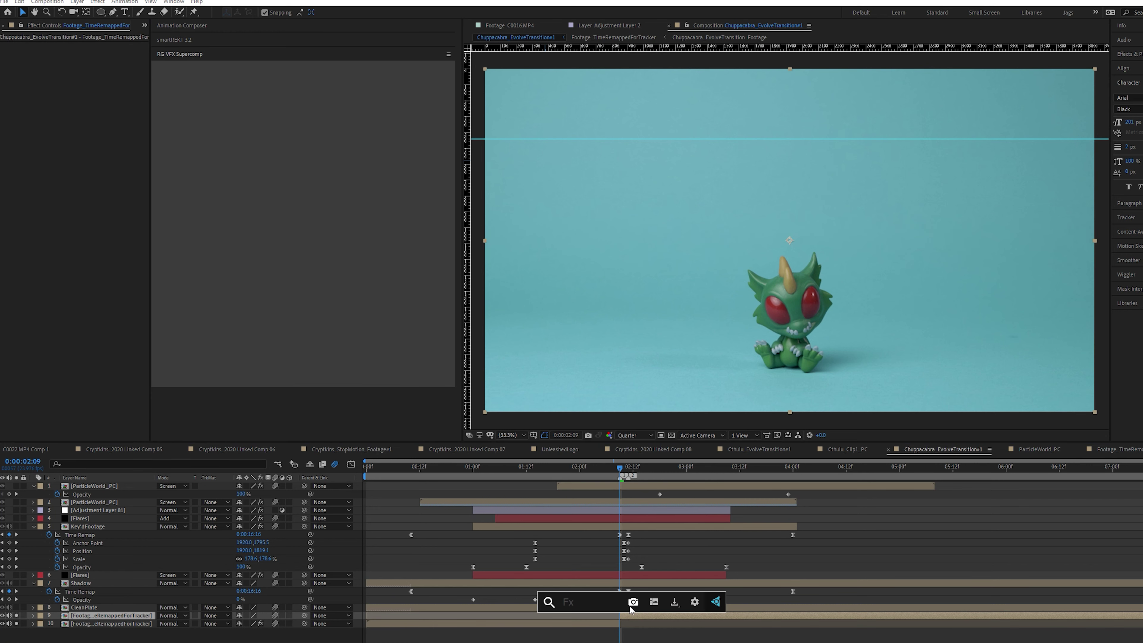
type("3d")
key("Return")
left_click(578, 468)
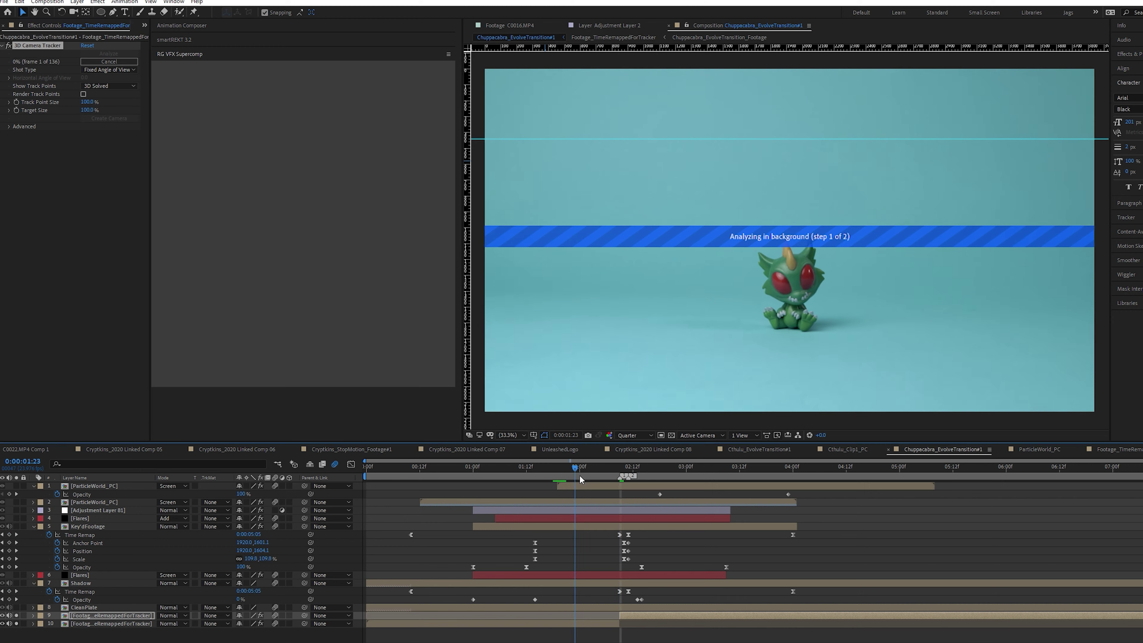
left_click_drag(580, 480, 472, 468)
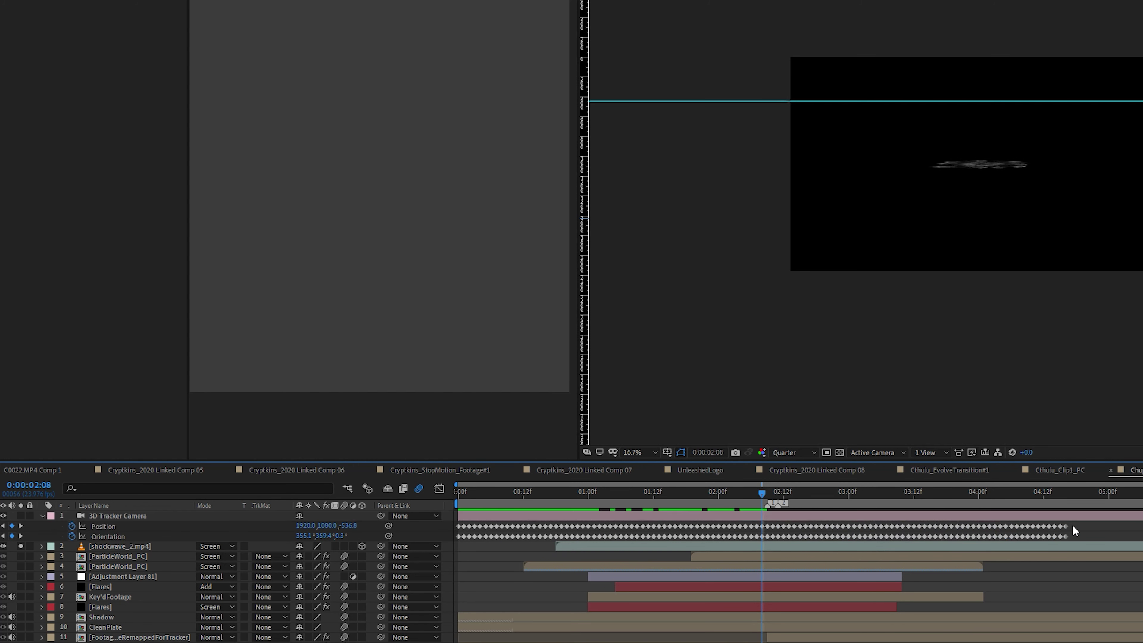
Step: Select a single Position keyframe on the tracked camera
left_click(1048, 526)
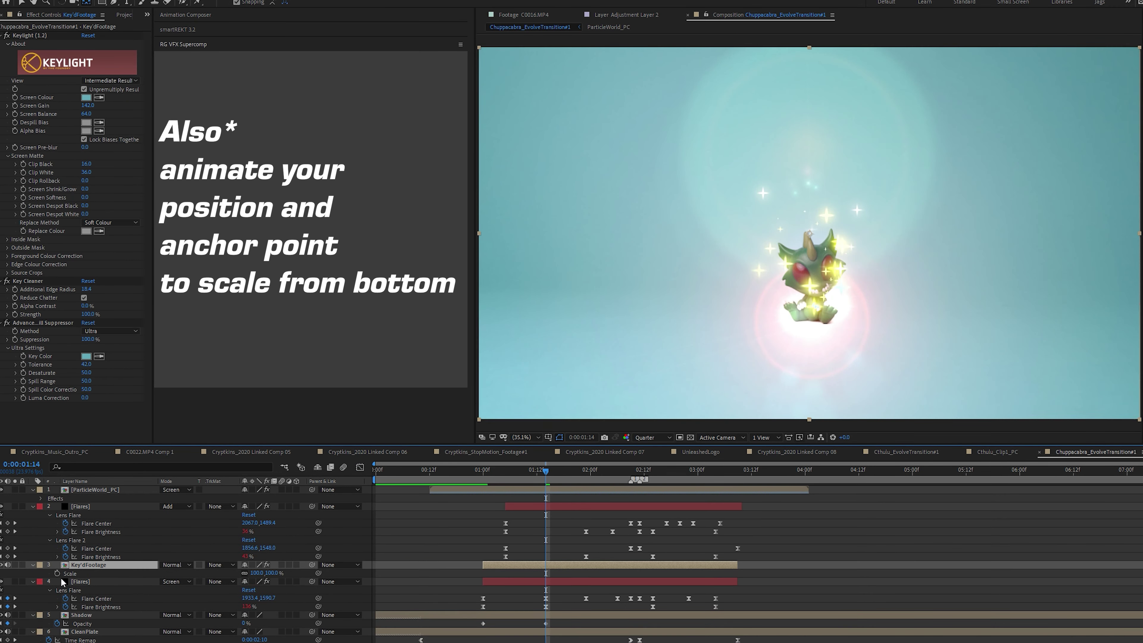
Step: Reveal Key'dFootage's Anchor Point, Position and Scale keyframes and go to 0:00:01:14
left_click_drag(608, 474, 630, 472)
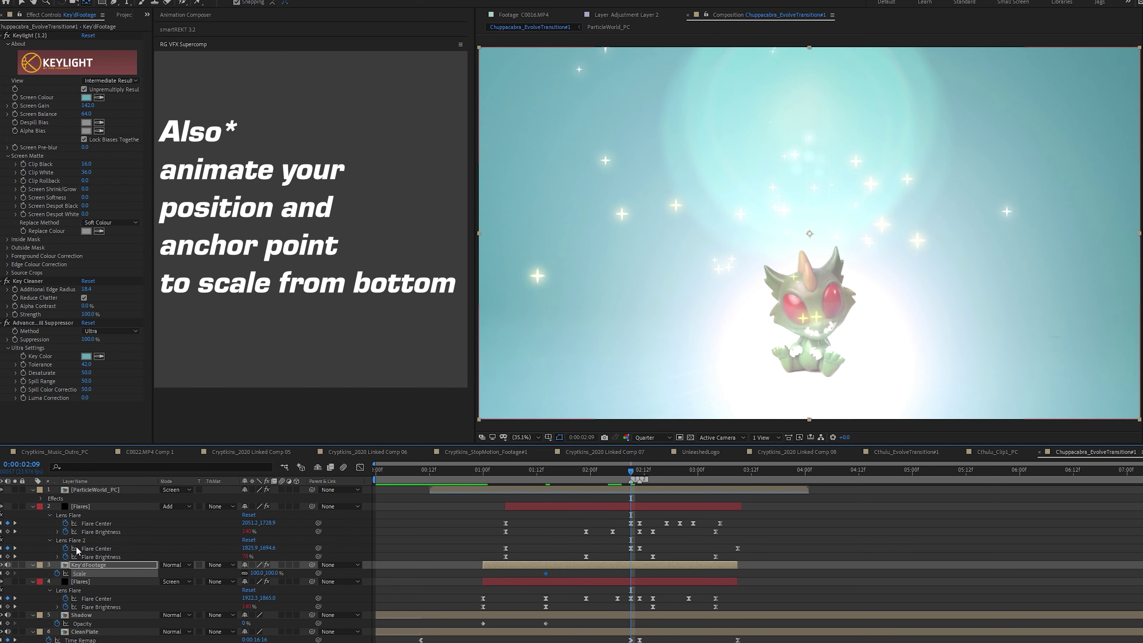
key("a")
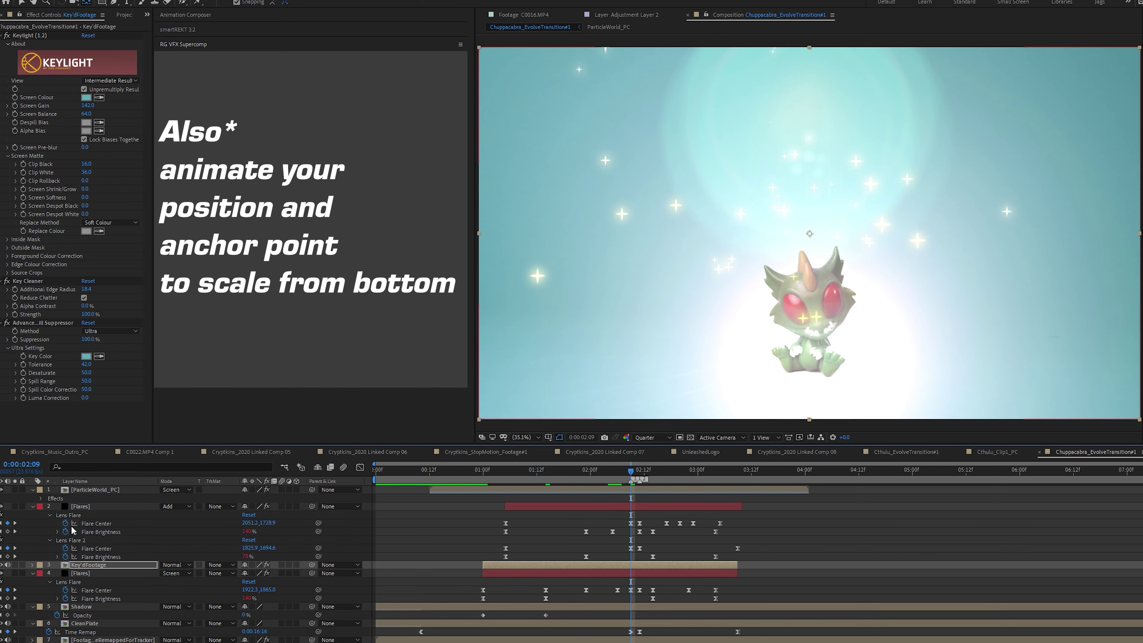
key("a")
key("shift+p")
key("u")
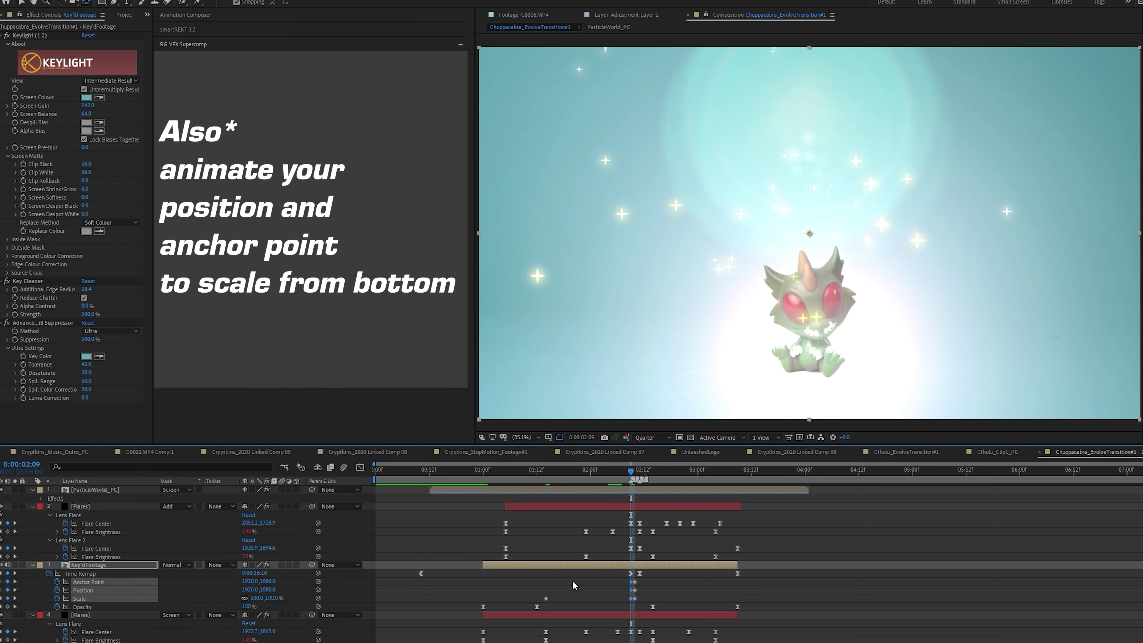
left_click(554, 470)
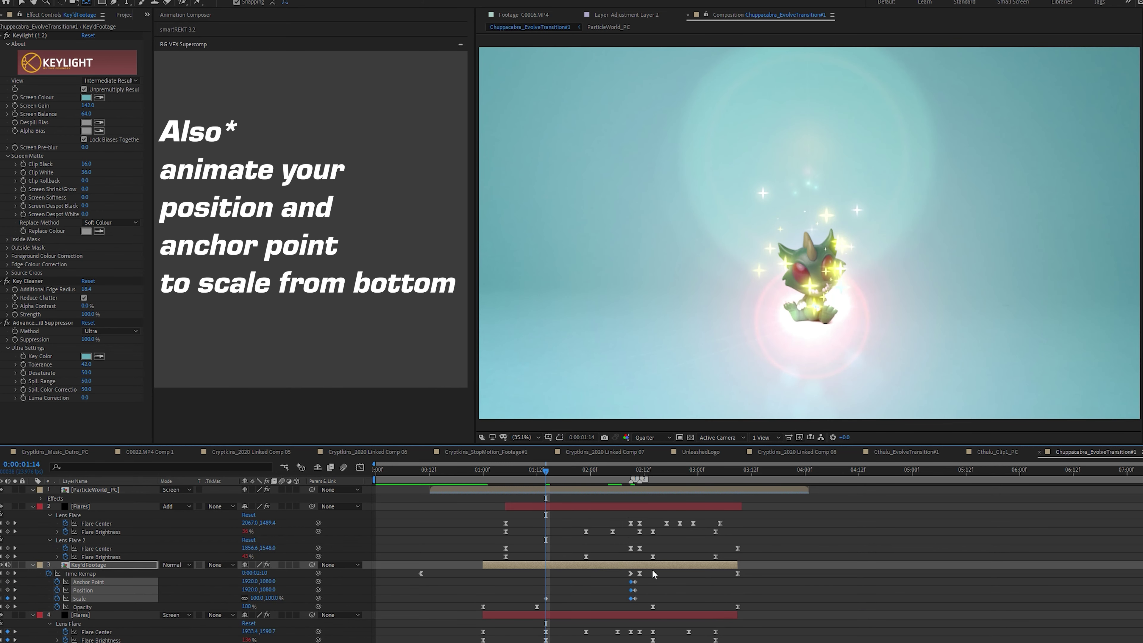
Step: Nudge the Key'dFootage scale keyframes one frame later and enlarge the figure to 210%
left_click(615, 563)
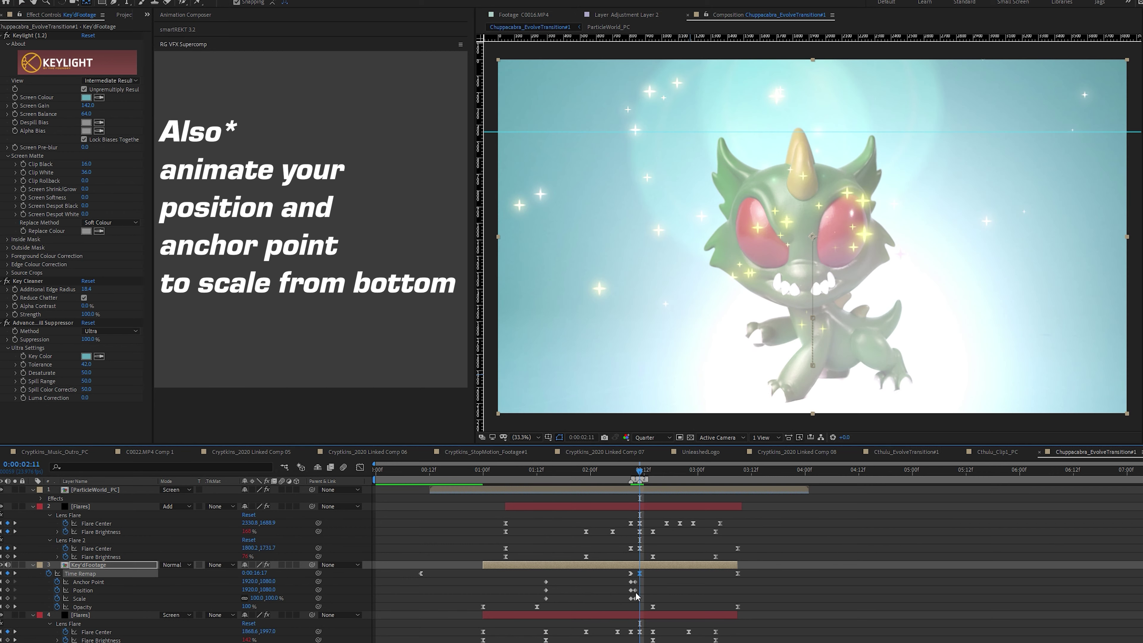
key("equal")
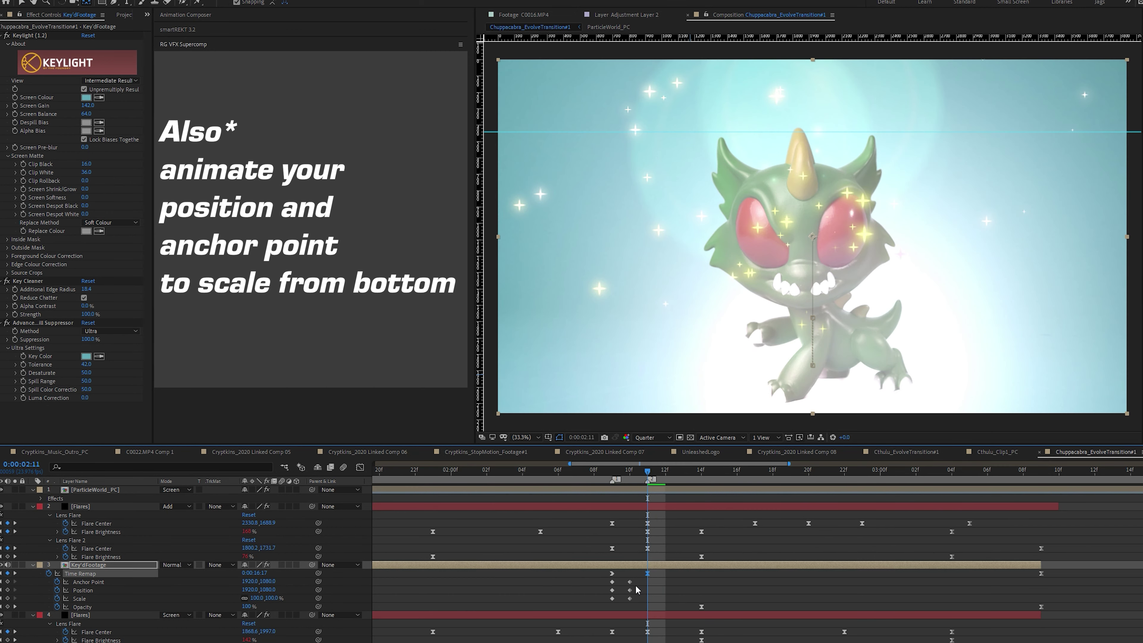
left_click(622, 473)
key("alt+Right")
key("Page_Down")
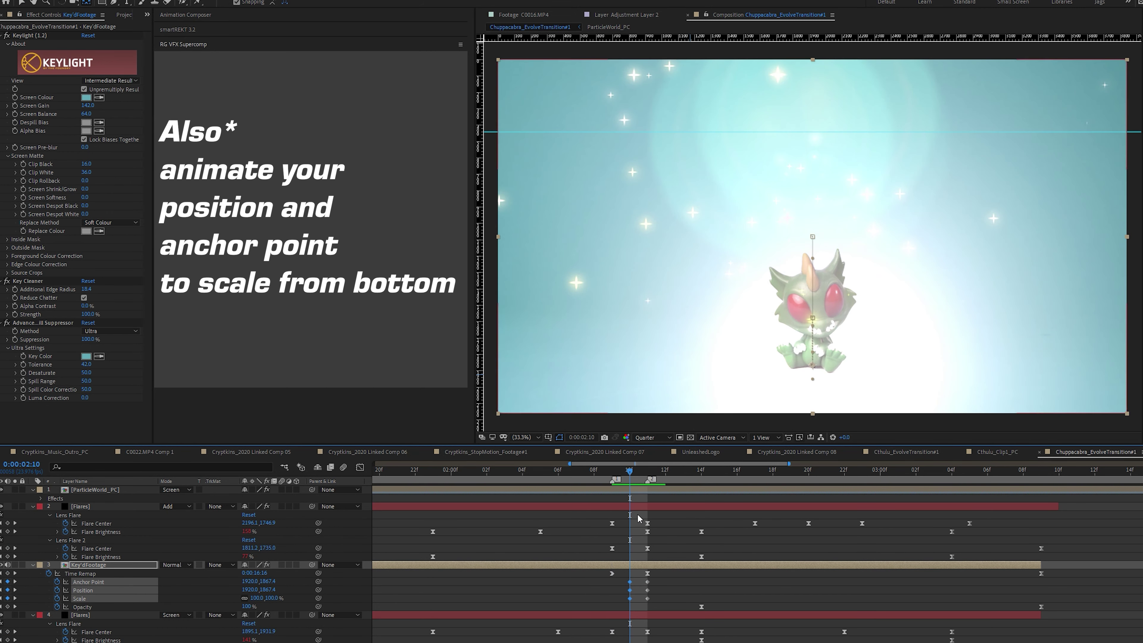
left_click_drag(257, 598, 757, 555)
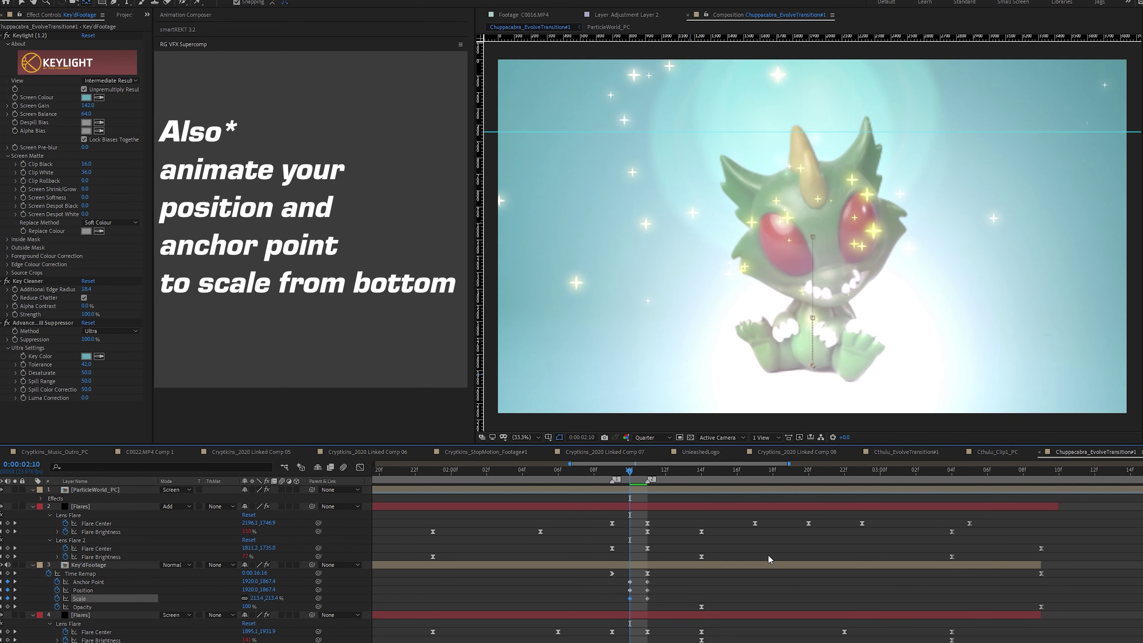
Step: View the Anchor Point, Position and Scale keyframes as speed curves near 0:00:02:10
scroll(453, 589, "down", 3)
left_click_drag(574, 603, 574, 602)
key("shift+F3")
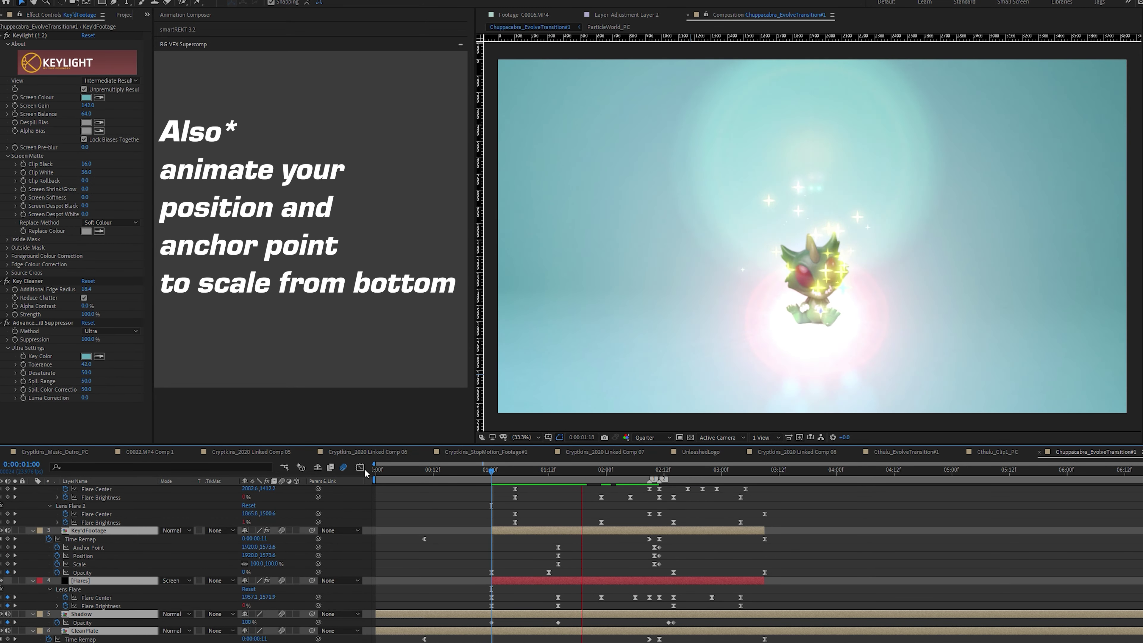
left_click(639, 471)
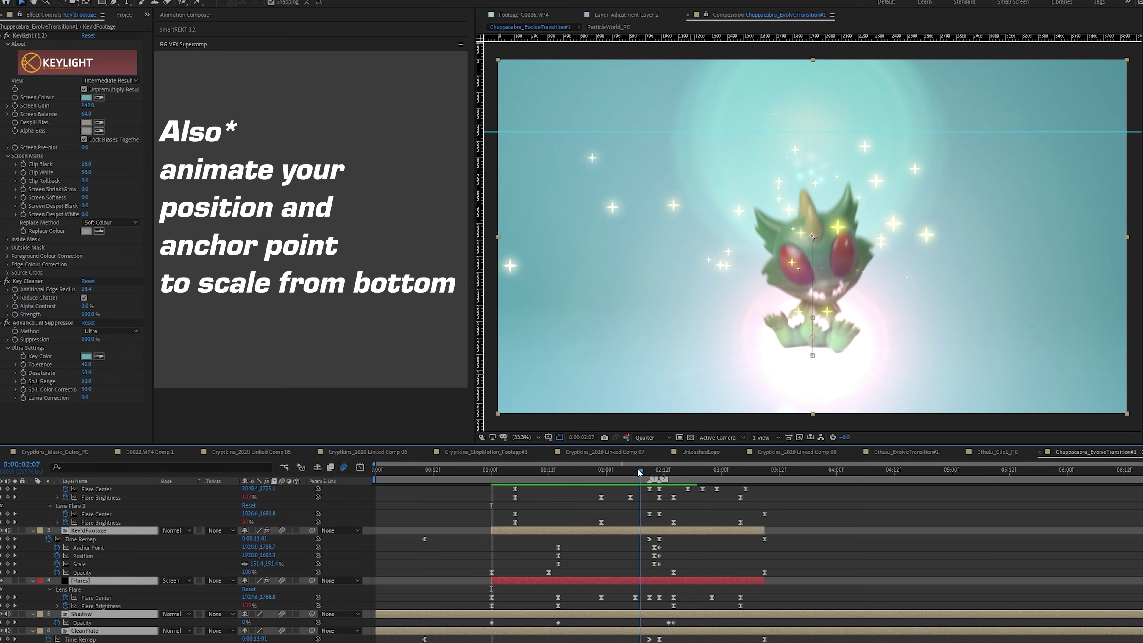
left_click_drag(639, 472, 654, 472)
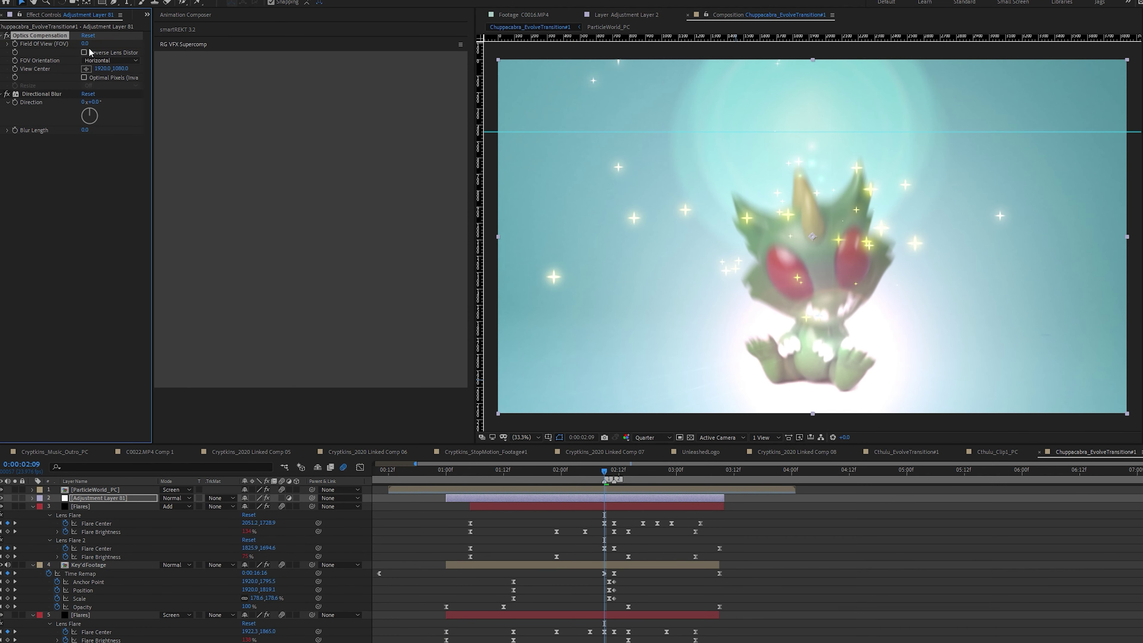
Step: Reveal Adjustment Layer 81's keyframed effects and inspect them as curves
key("u")
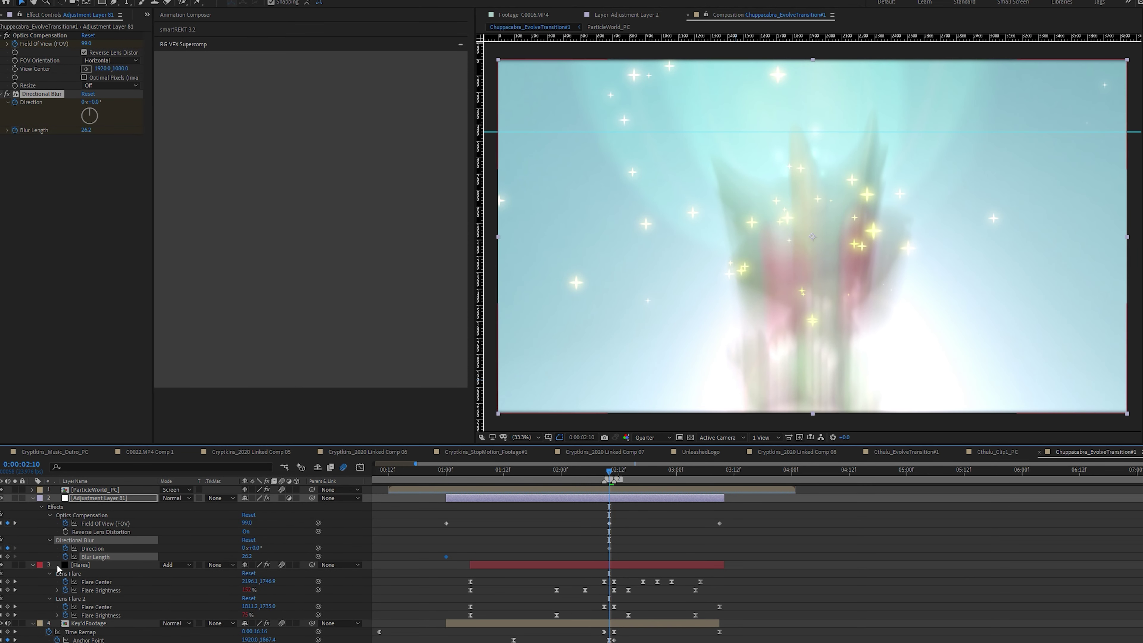
key("shift+F3")
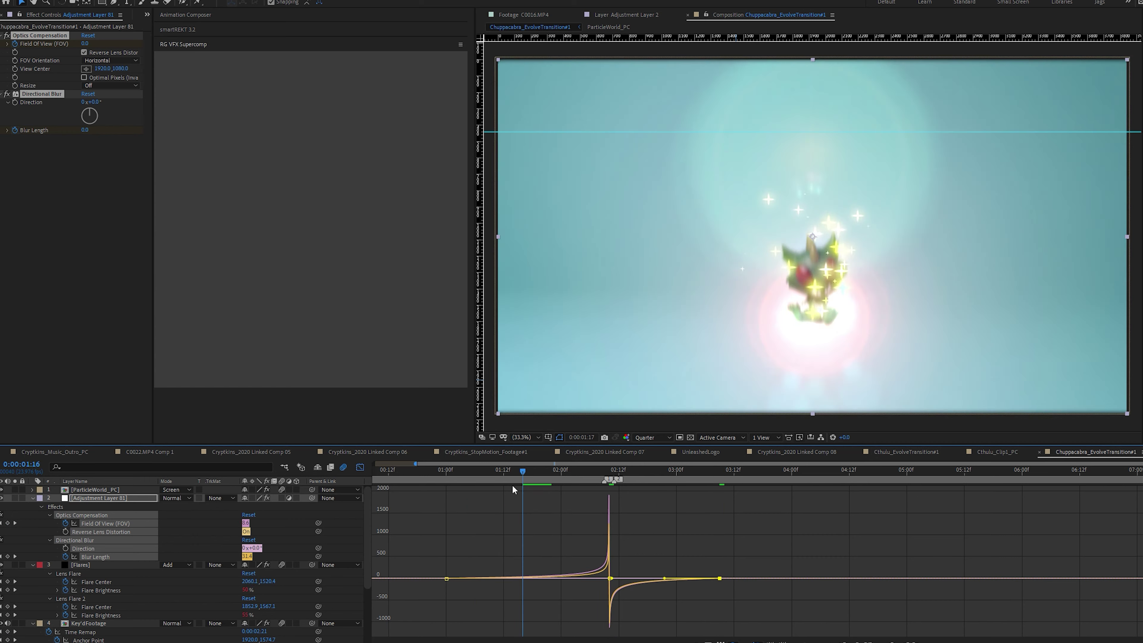
key("shift+F3")
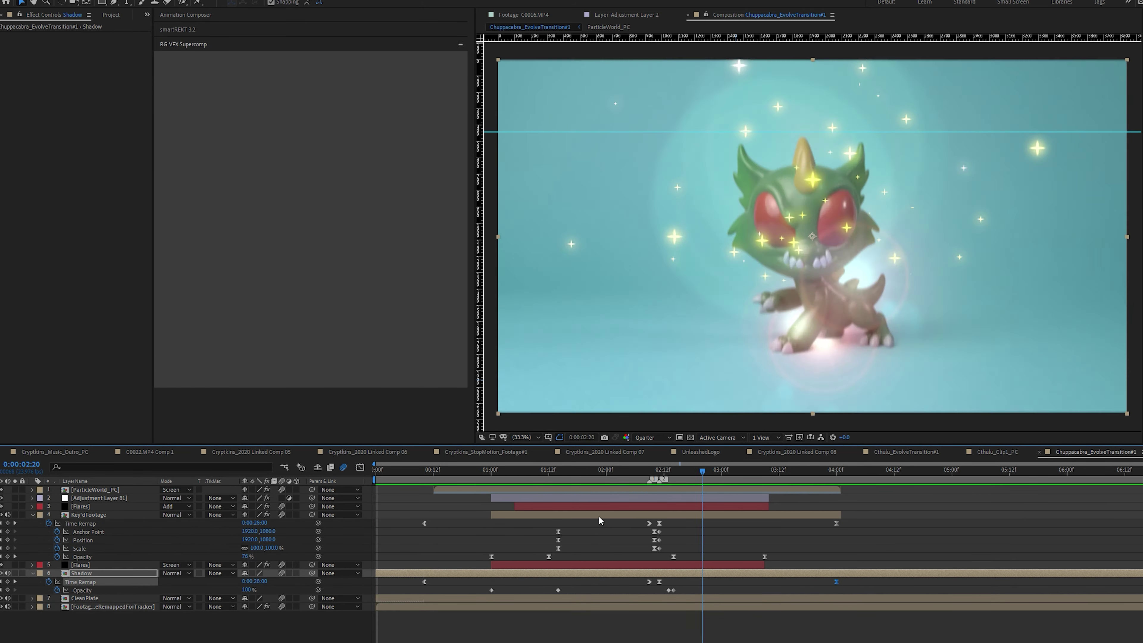
left_click(600, 499)
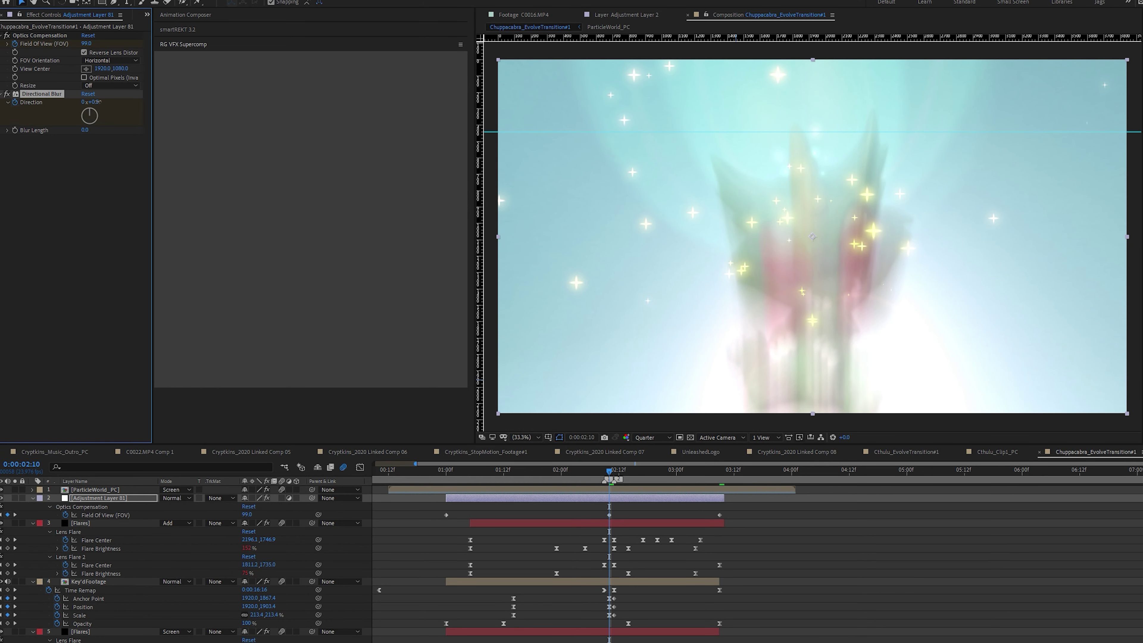
Step: Keyframe Blur Length 26.2 at the jump and 0 at 0:00:03:09, easing into a sharp spike
key("u")
key("u")
left_click(599, 557)
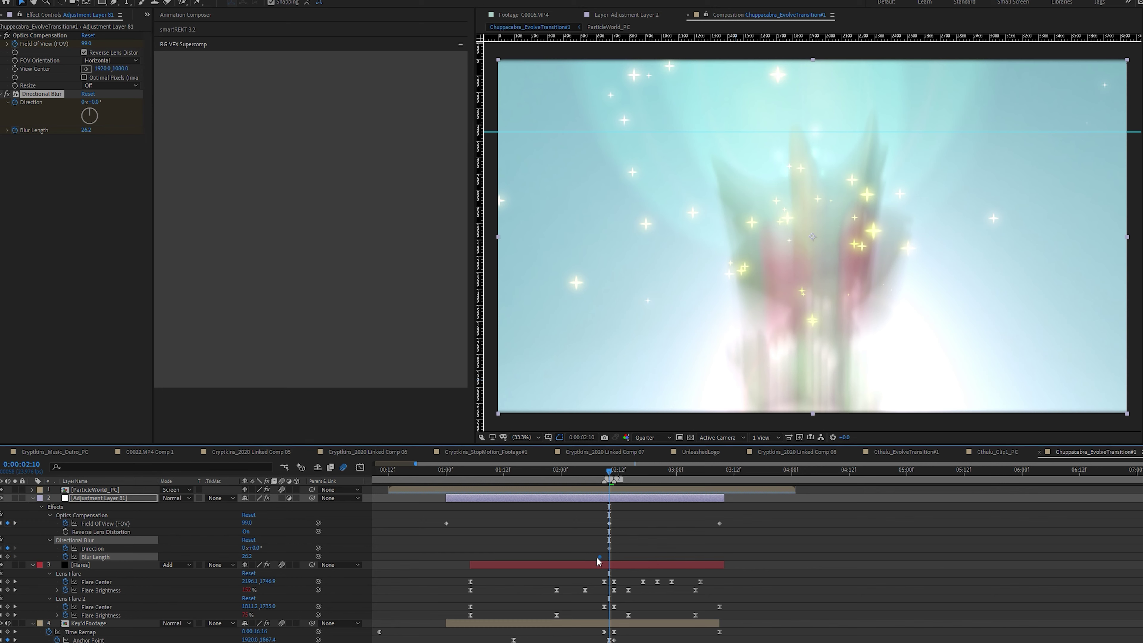
left_click_drag(608, 471, 428, 575)
type("0")
key("Return")
key("shift+F3")
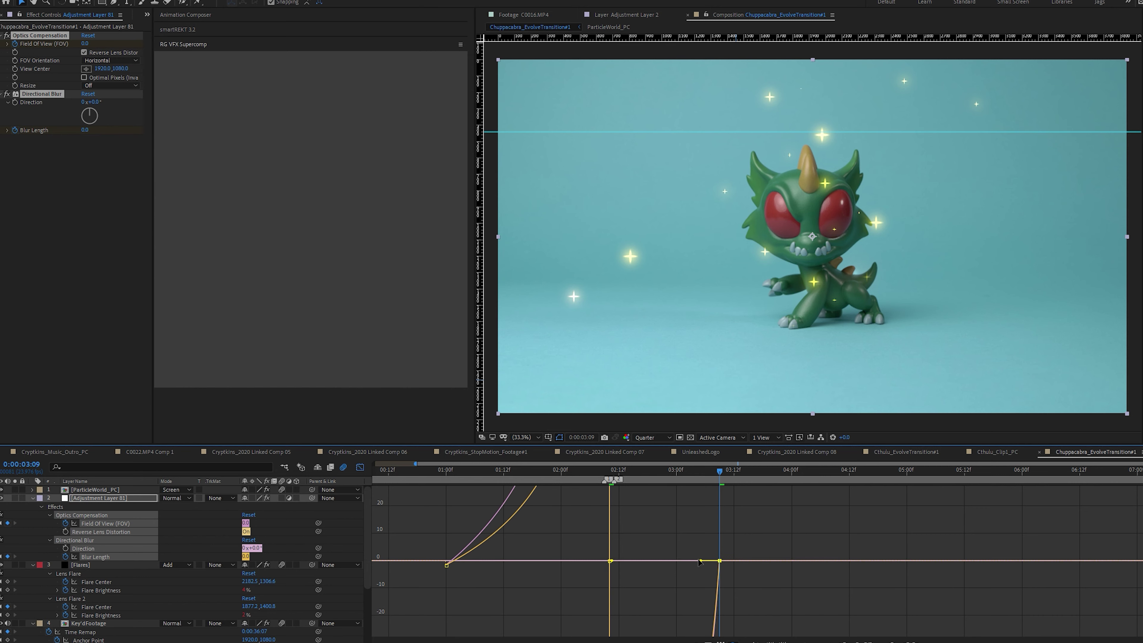
key("F9")
left_click_drag(720, 472, 481, 486)
key("Return")
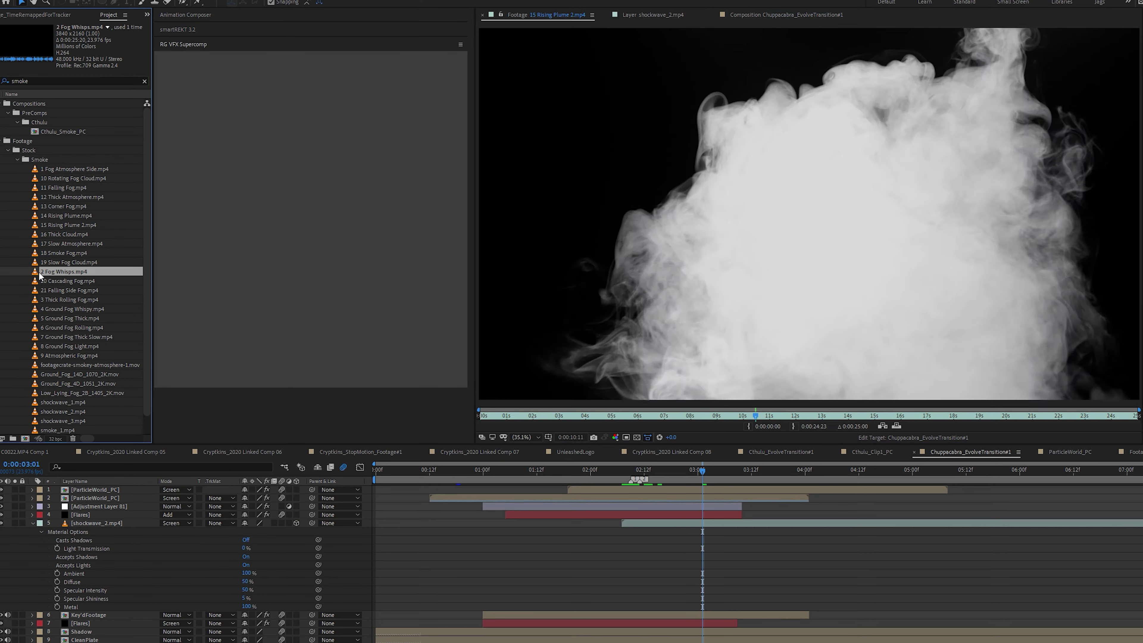
Step: Pick the 2 Fog Whisps.mp4 smoke clip, check the comp at 0:00:03:01, and inspect ParticleWorld_PC
double_click(41, 273)
left_click(862, 416)
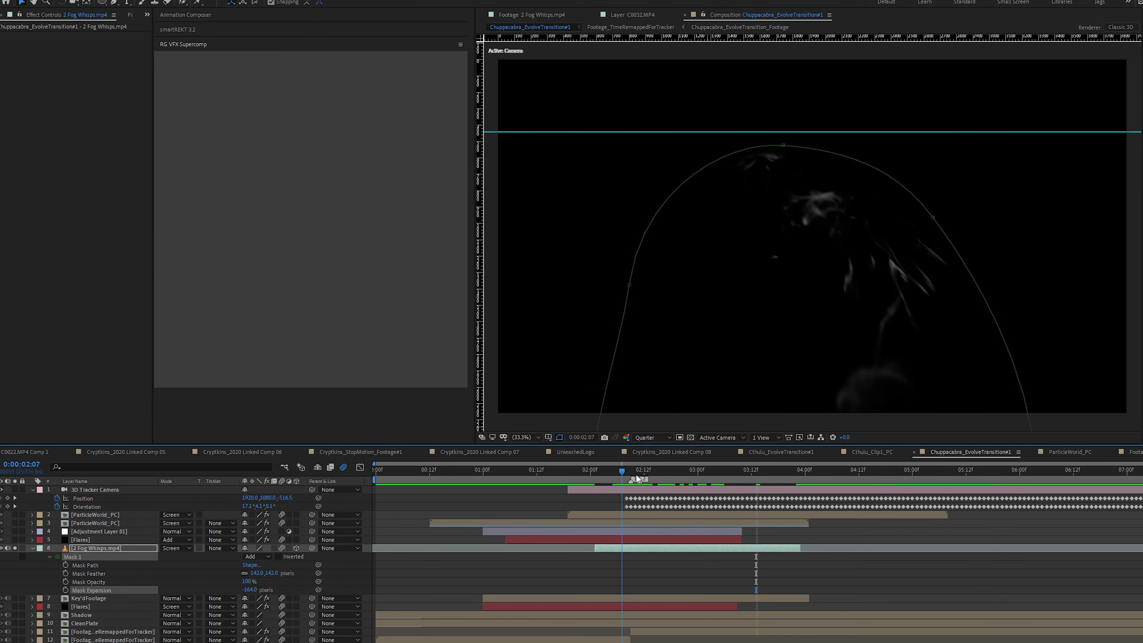
left_click_drag(636, 474, 701, 479)
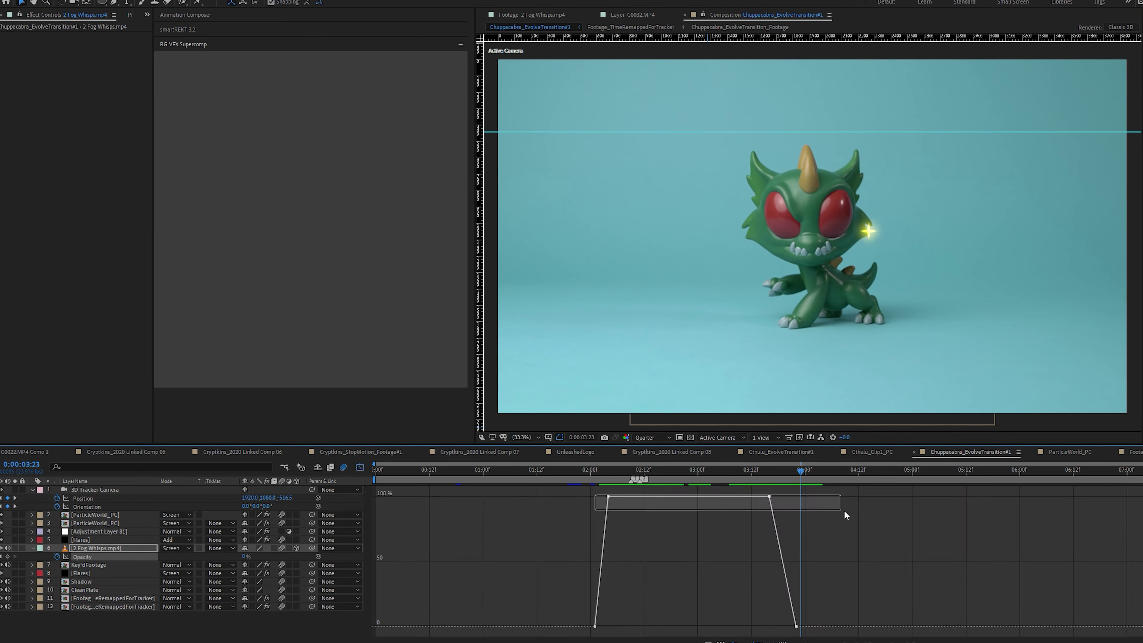
double_click(843, 513)
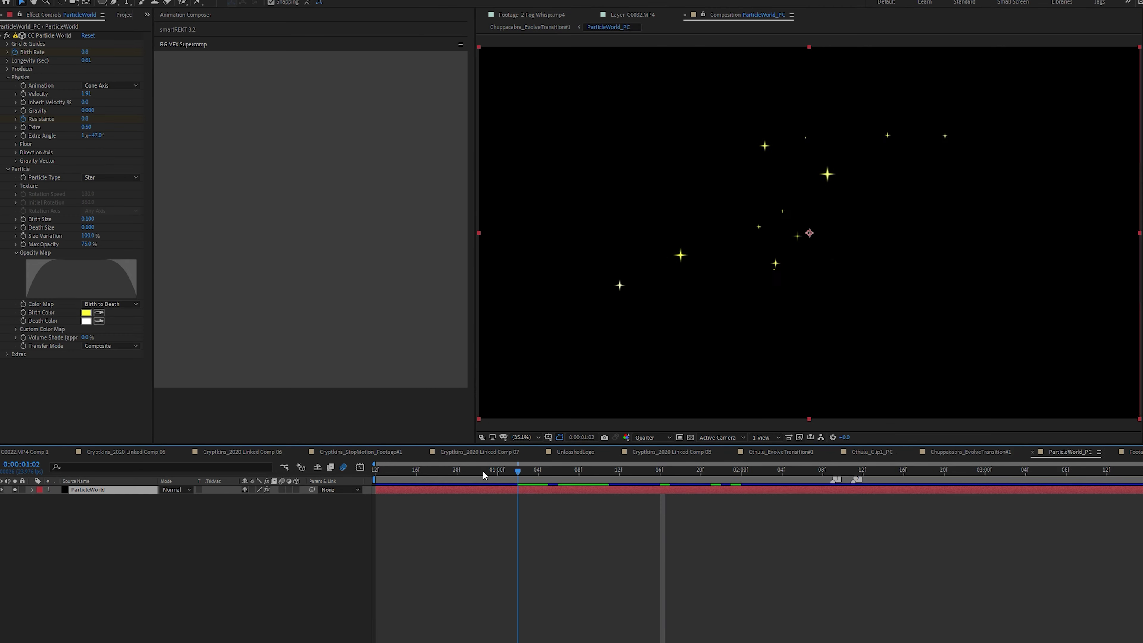
left_click(507, 28)
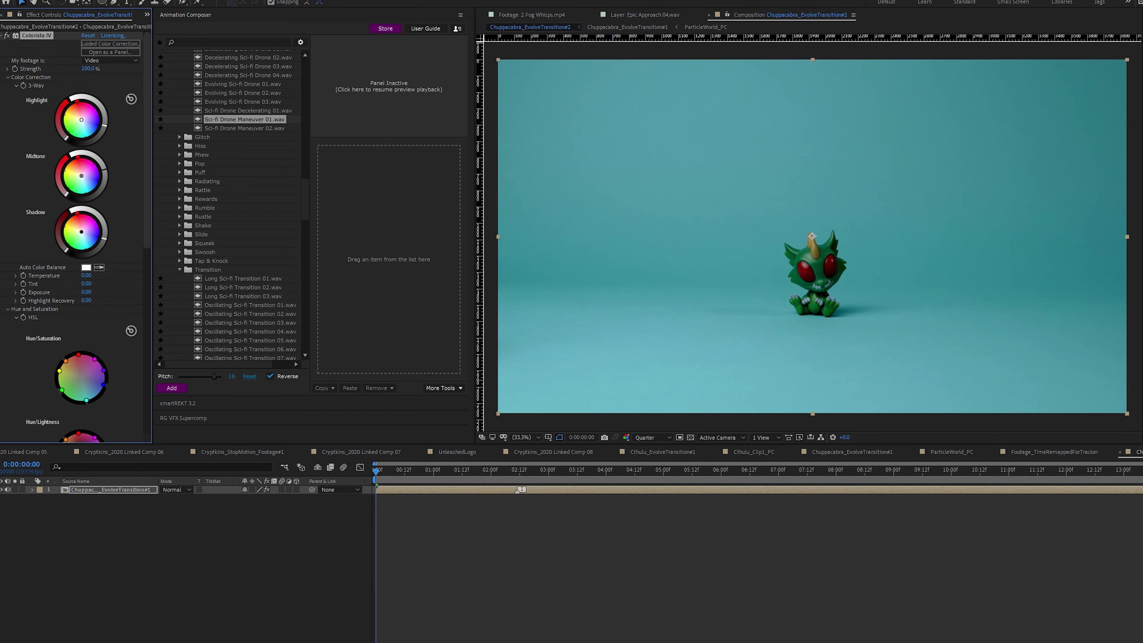
Step: Set Colorista IV saturation to 40, preview through 0:00:04:12, and make the Chuppacabra_Instagram comp vertical
scroll(81, 225, "down", 3)
left_click(85, 323)
left_click_drag(480, 480, 523, 480)
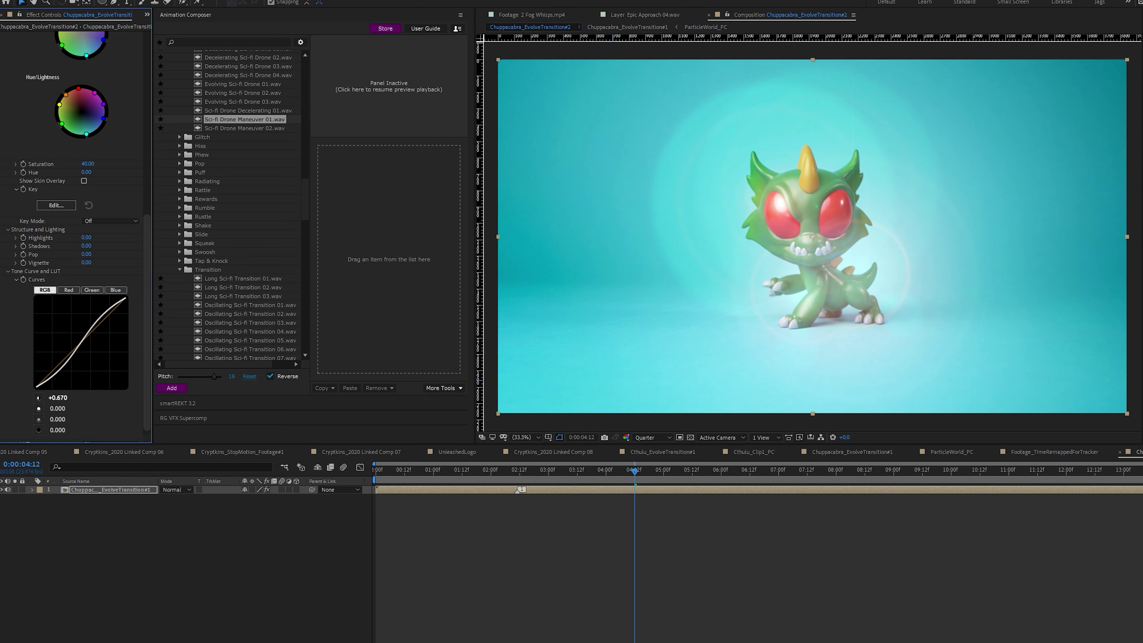
key("ctrl+k")
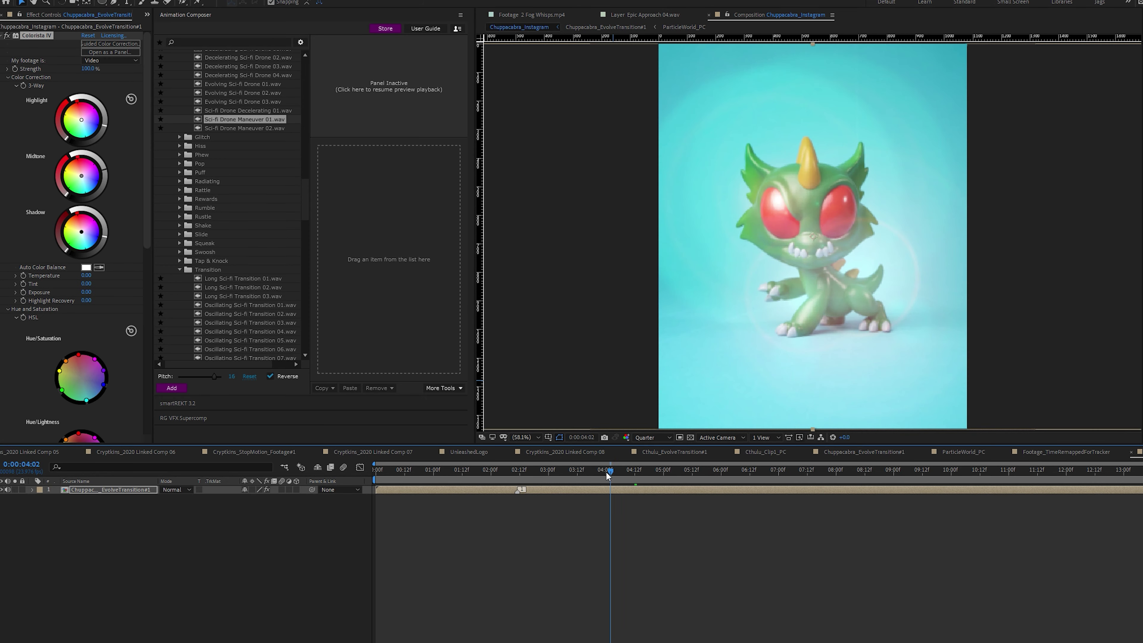
key("Home")
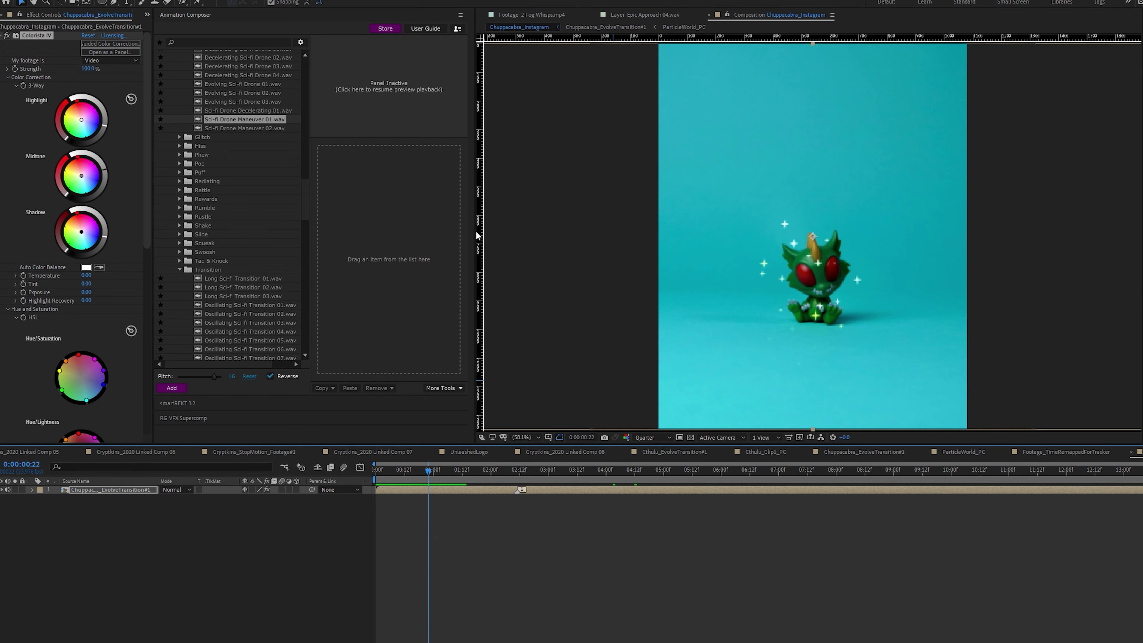